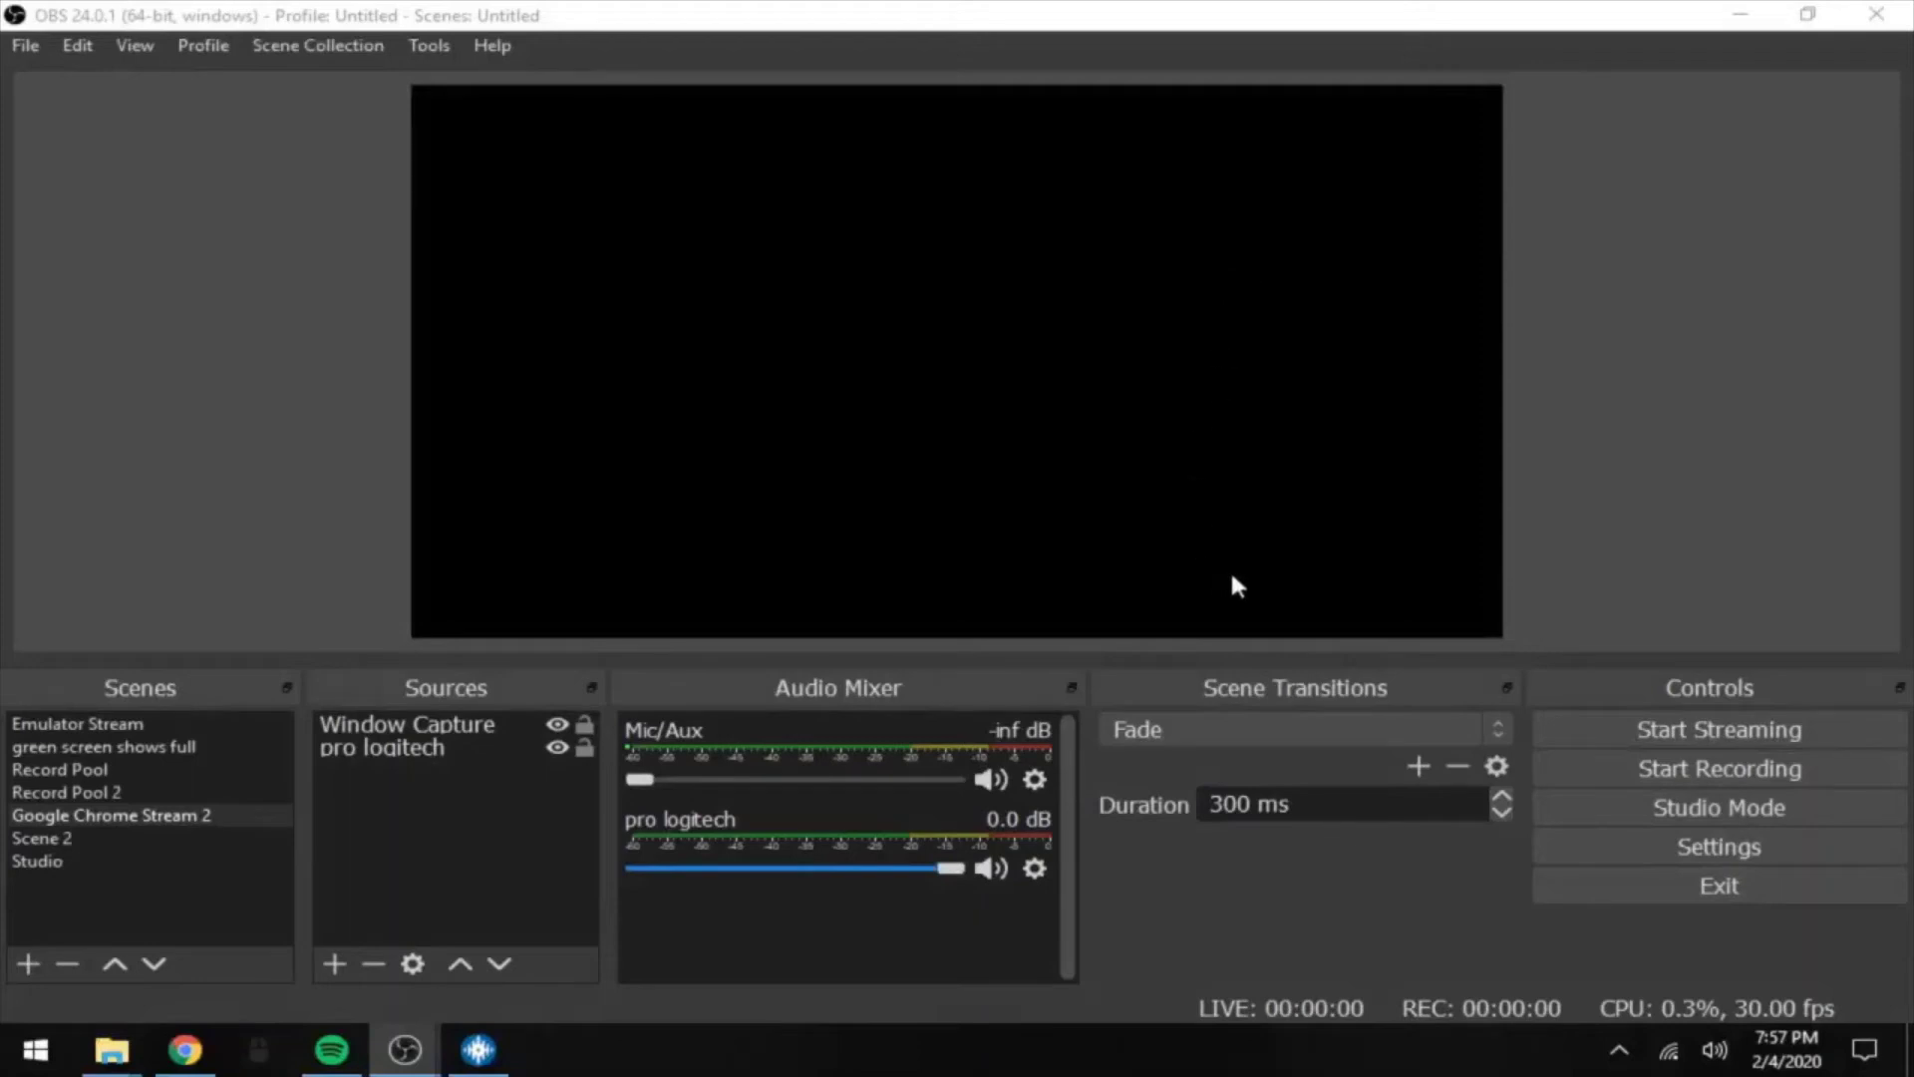
Step: Create a new scene named 'OBS TUTORIAL!'
click(28, 963)
text(OBS TUTORIAL!)
key(Return)
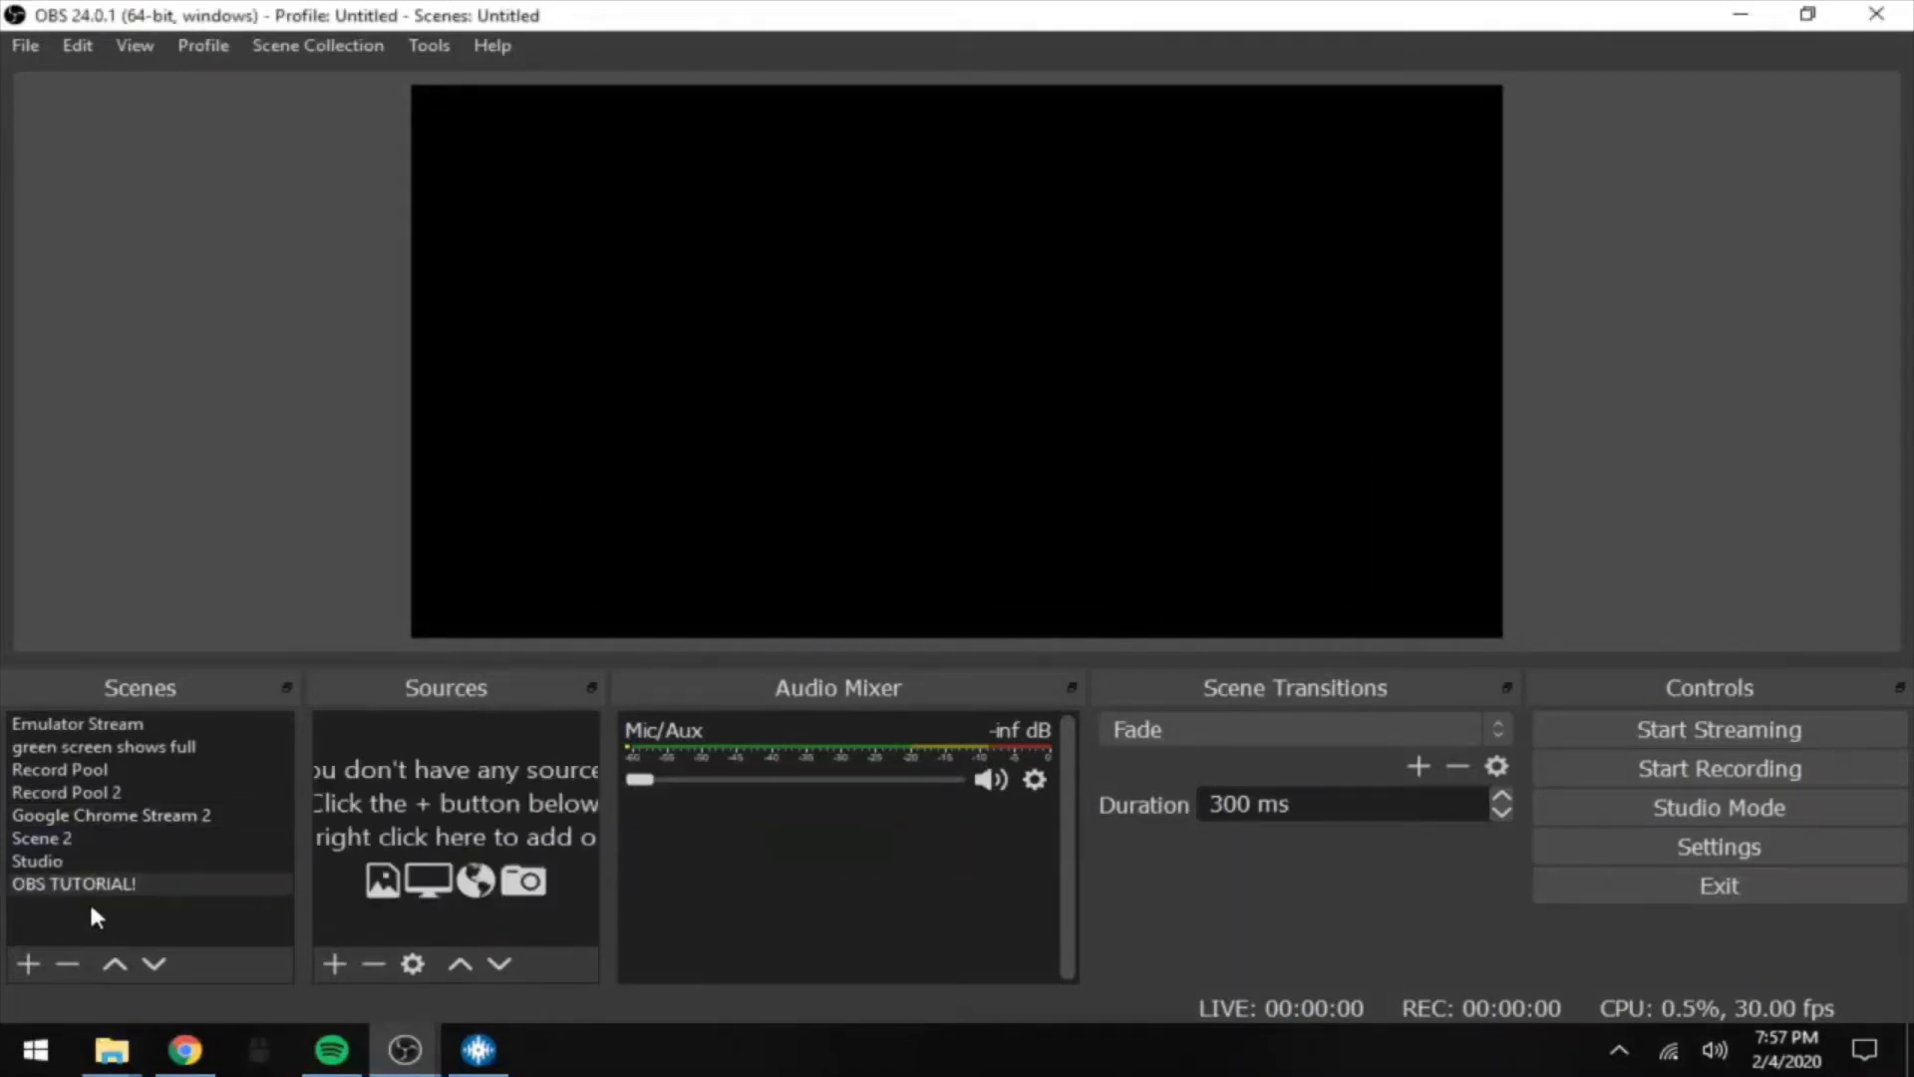
Step: Add a Game Capture source 'SERATO PRO' capturing the Serato DJ Pro window
click(335, 963)
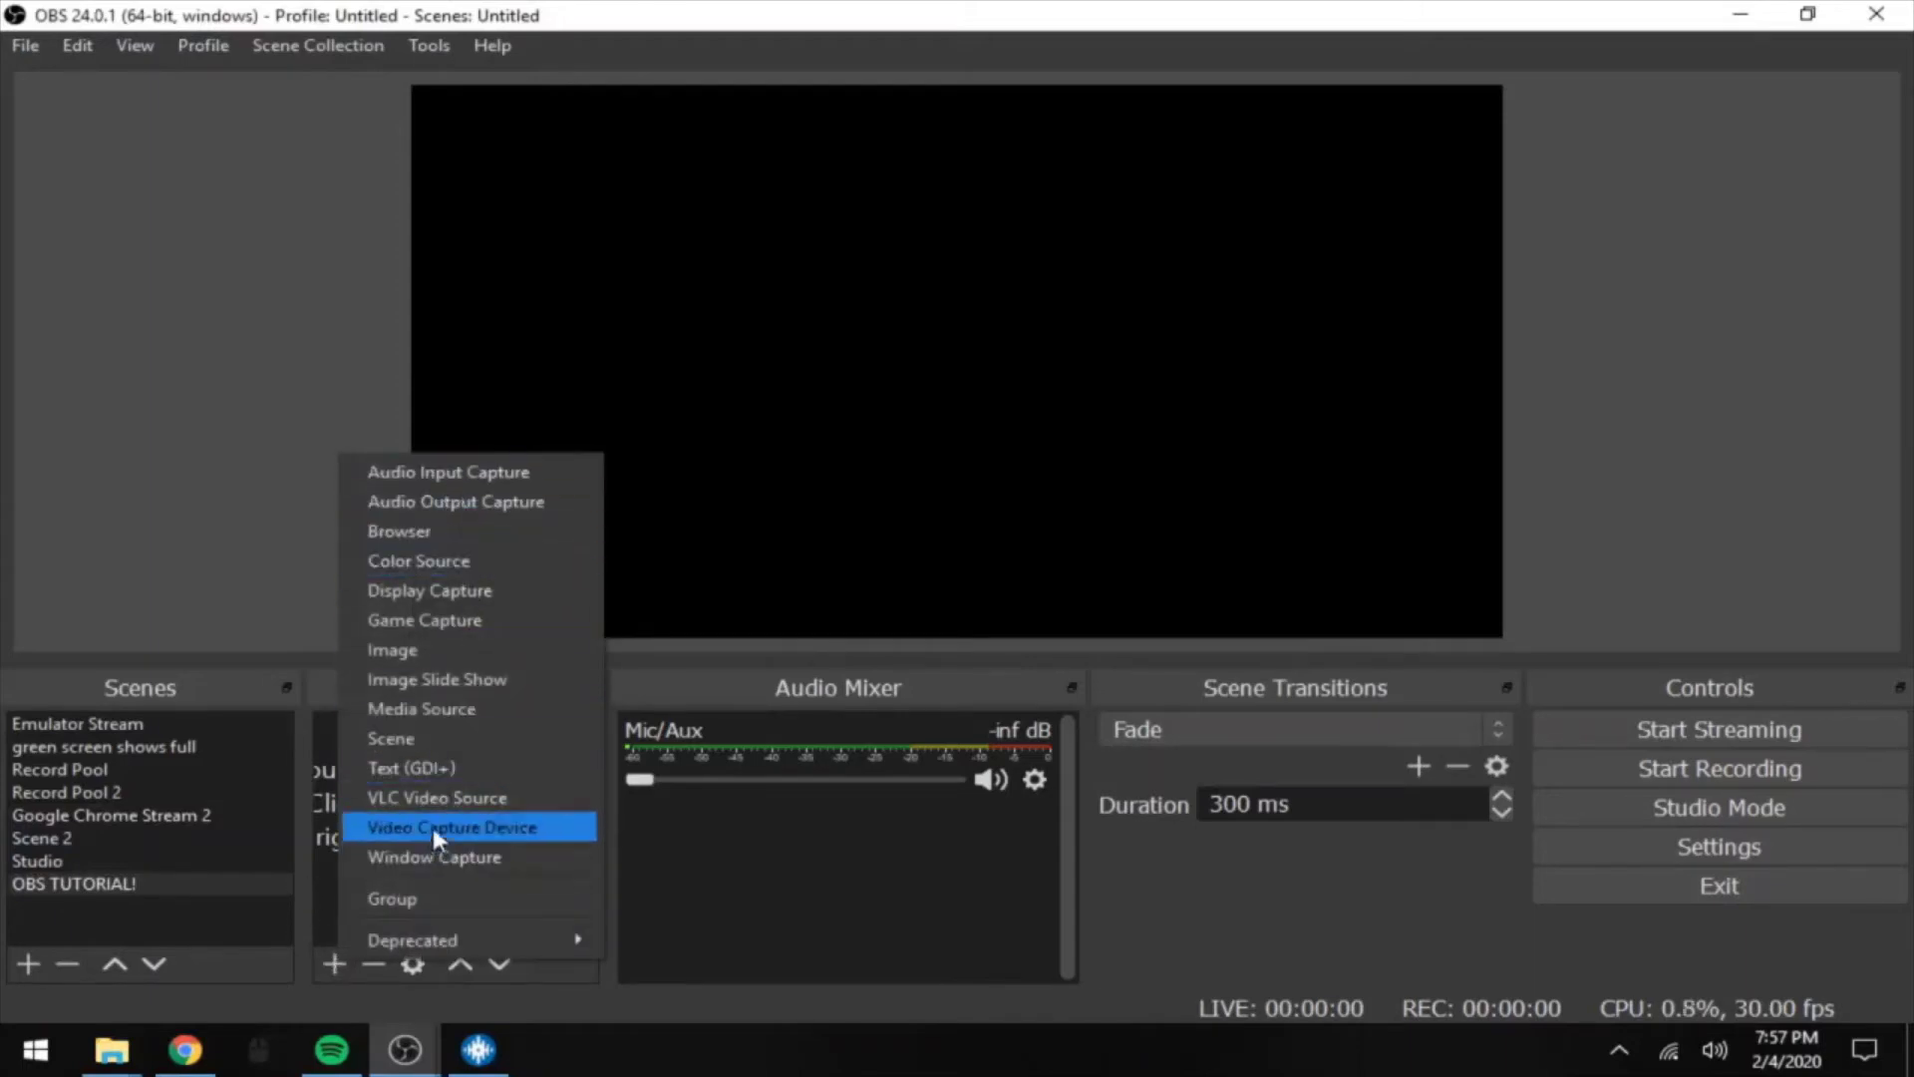
click(439, 619)
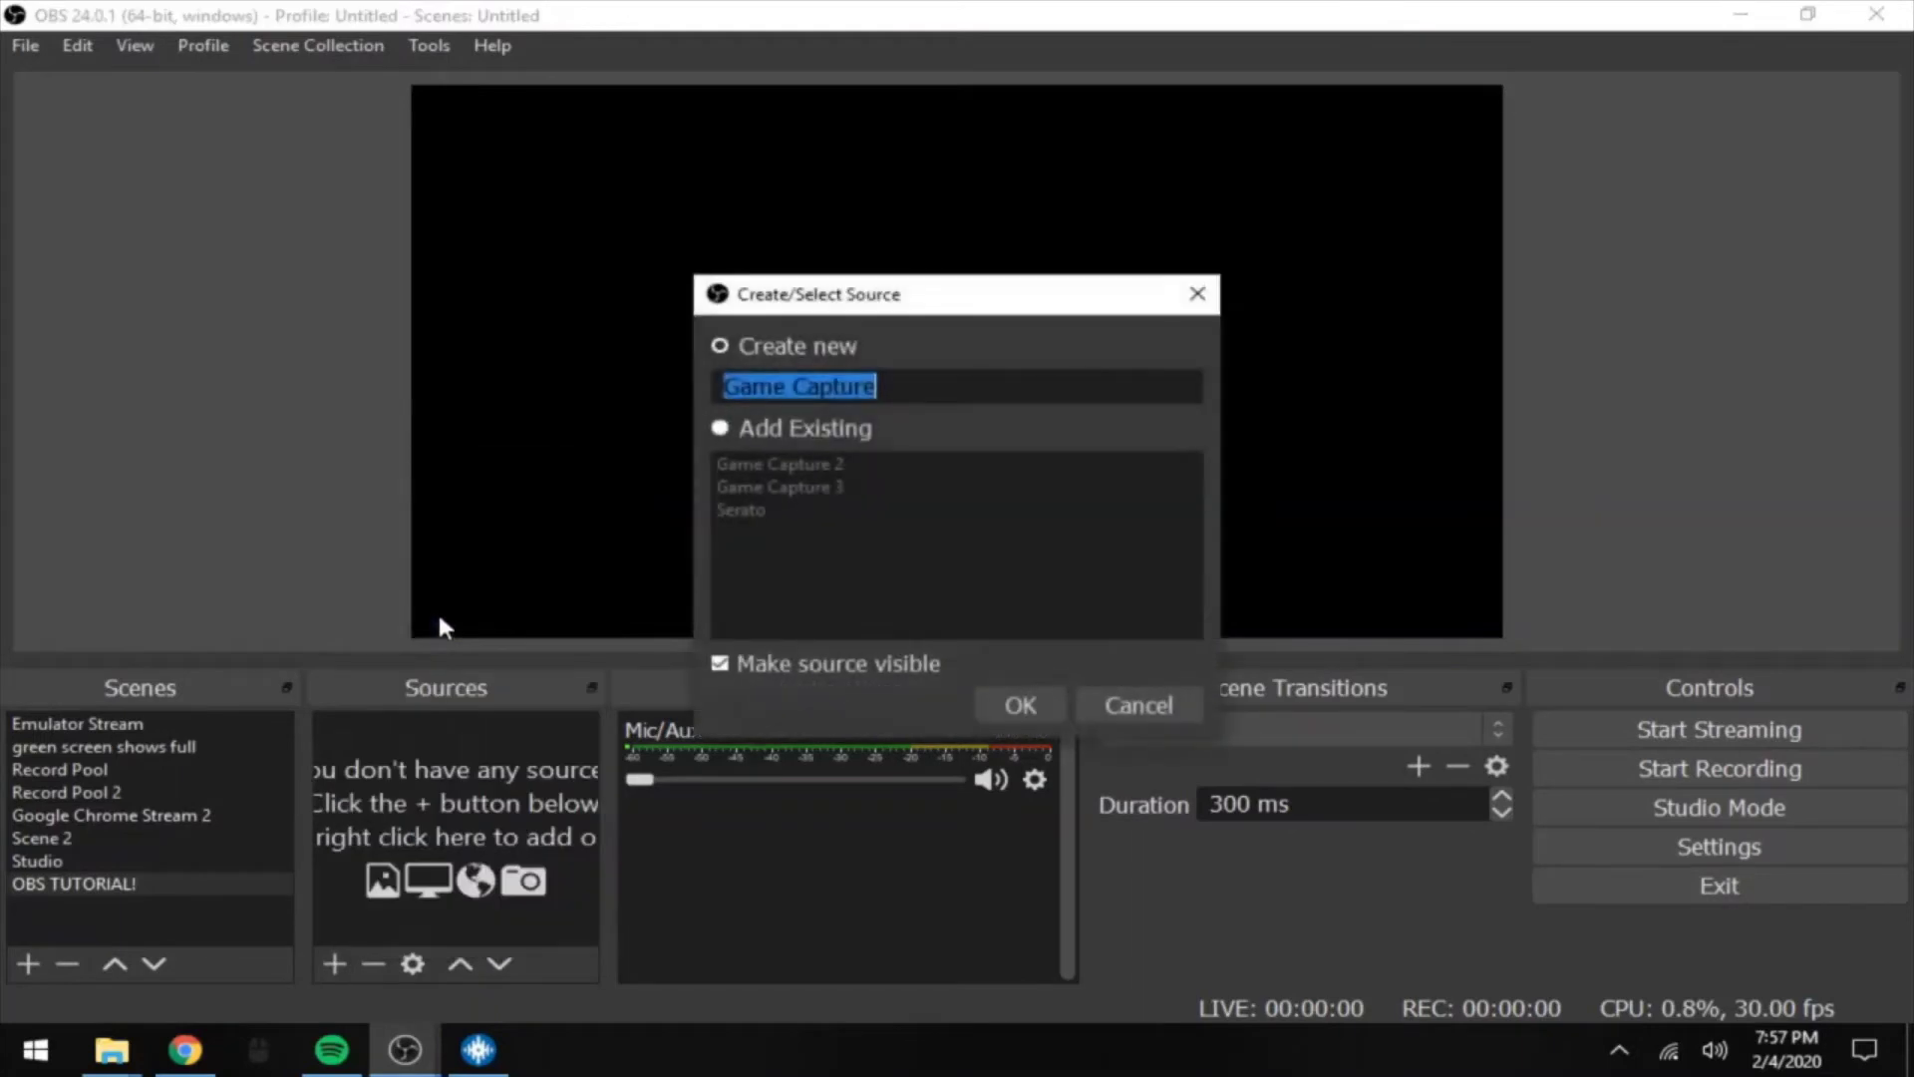
text(SERATO PRO)
click(1017, 704)
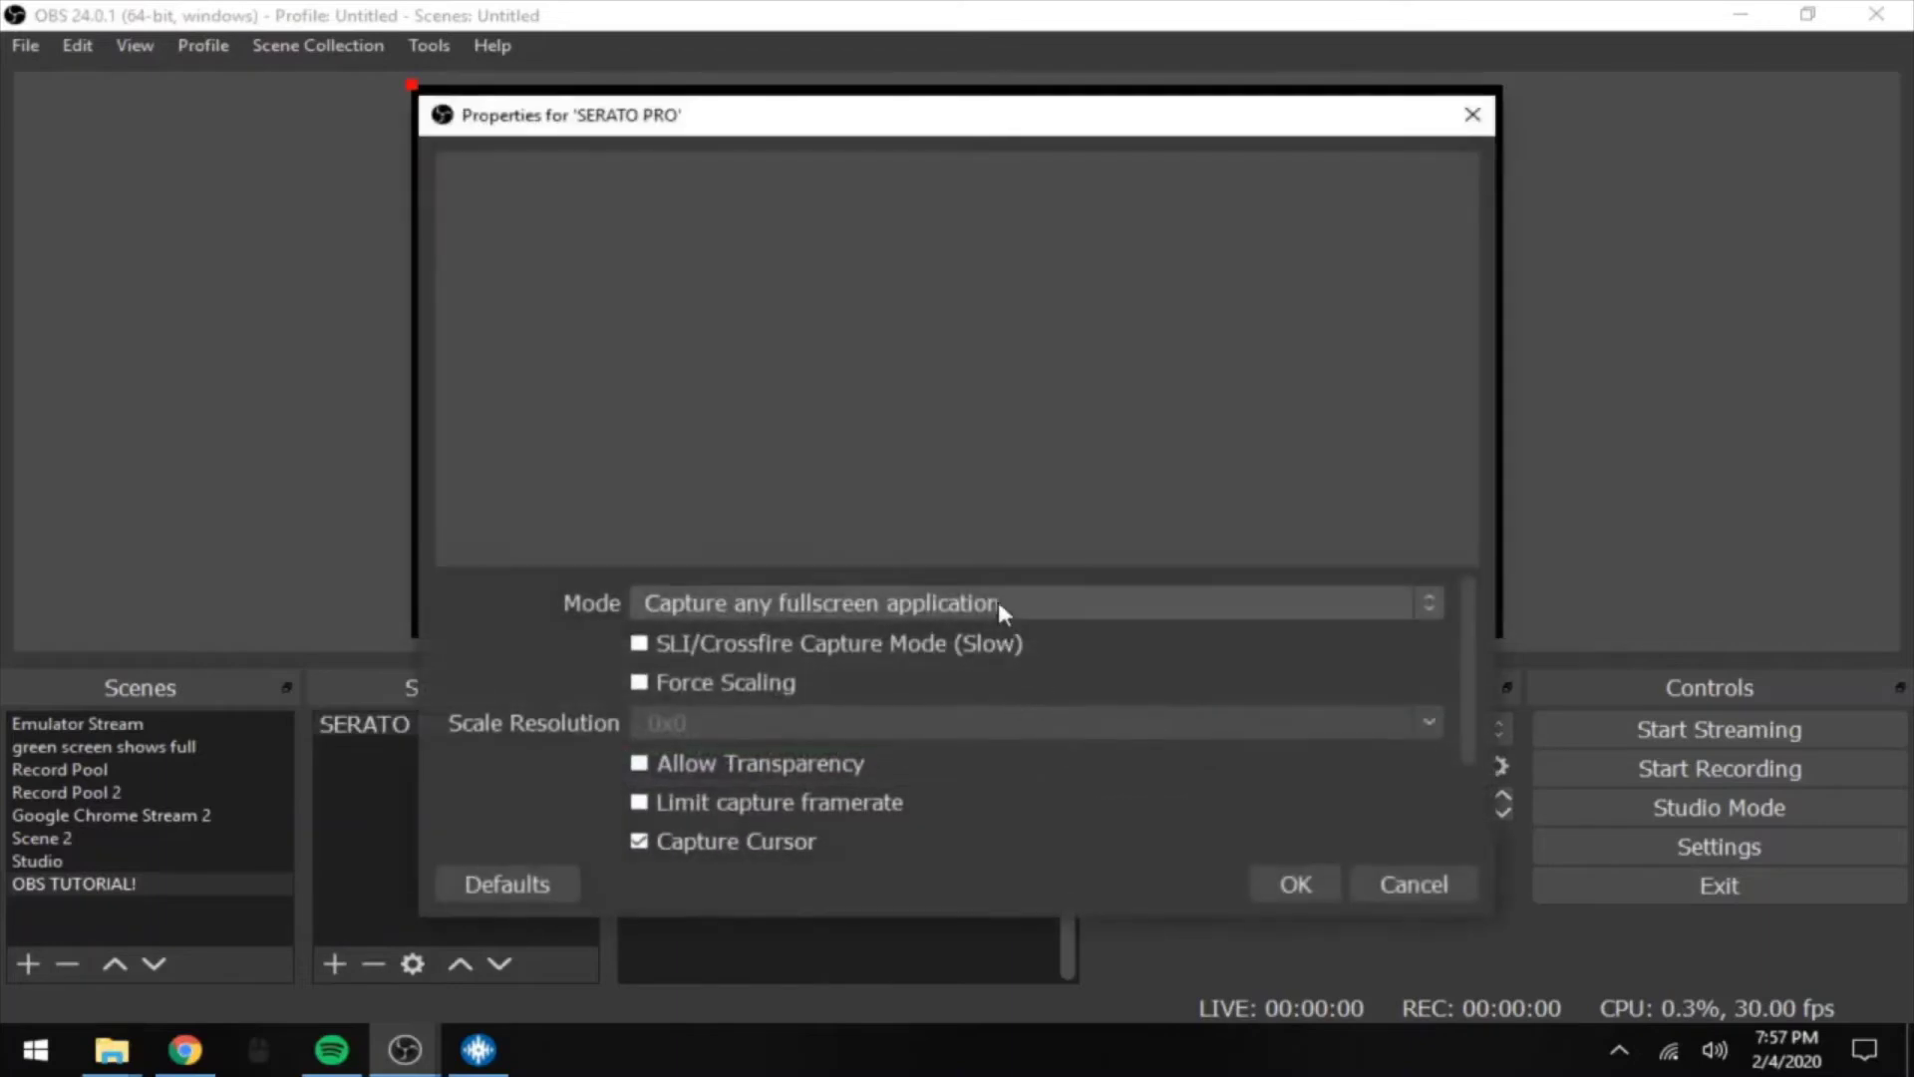
click(999, 603)
click(1002, 653)
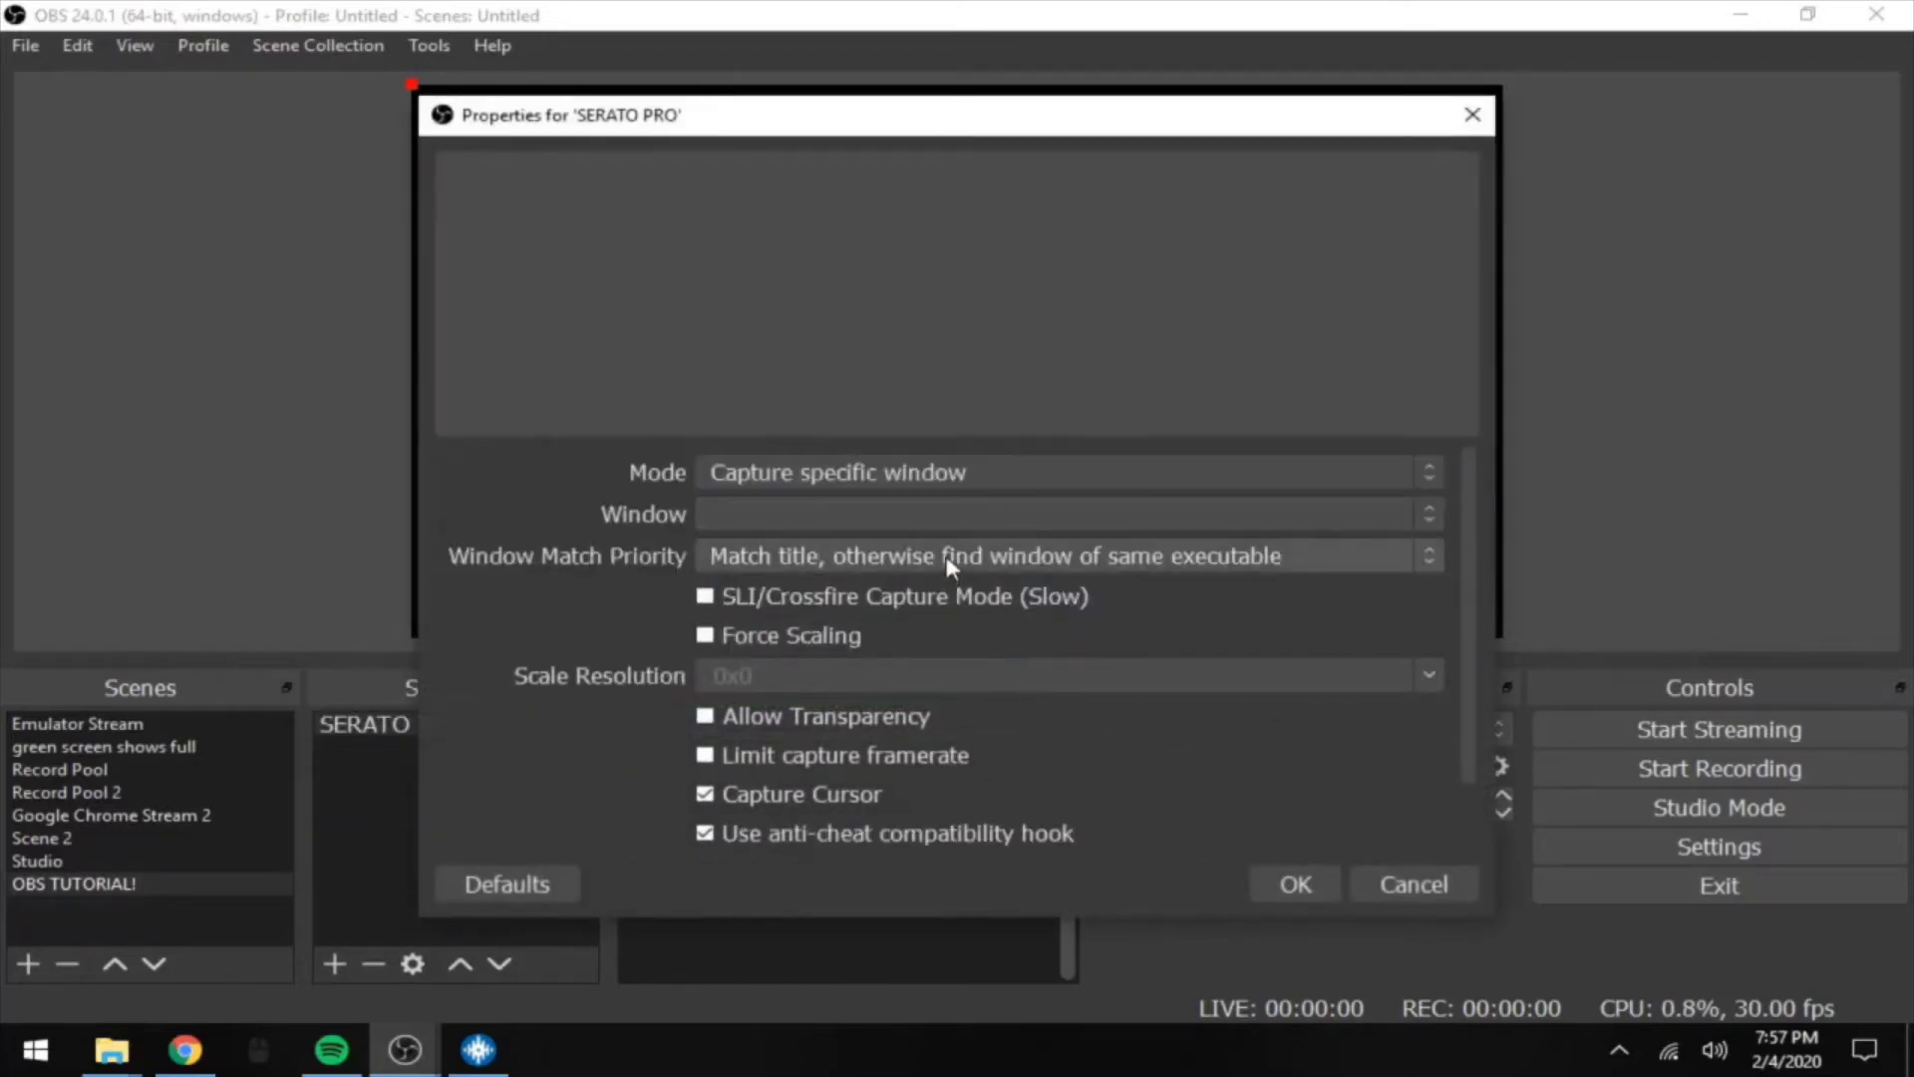
click(952, 517)
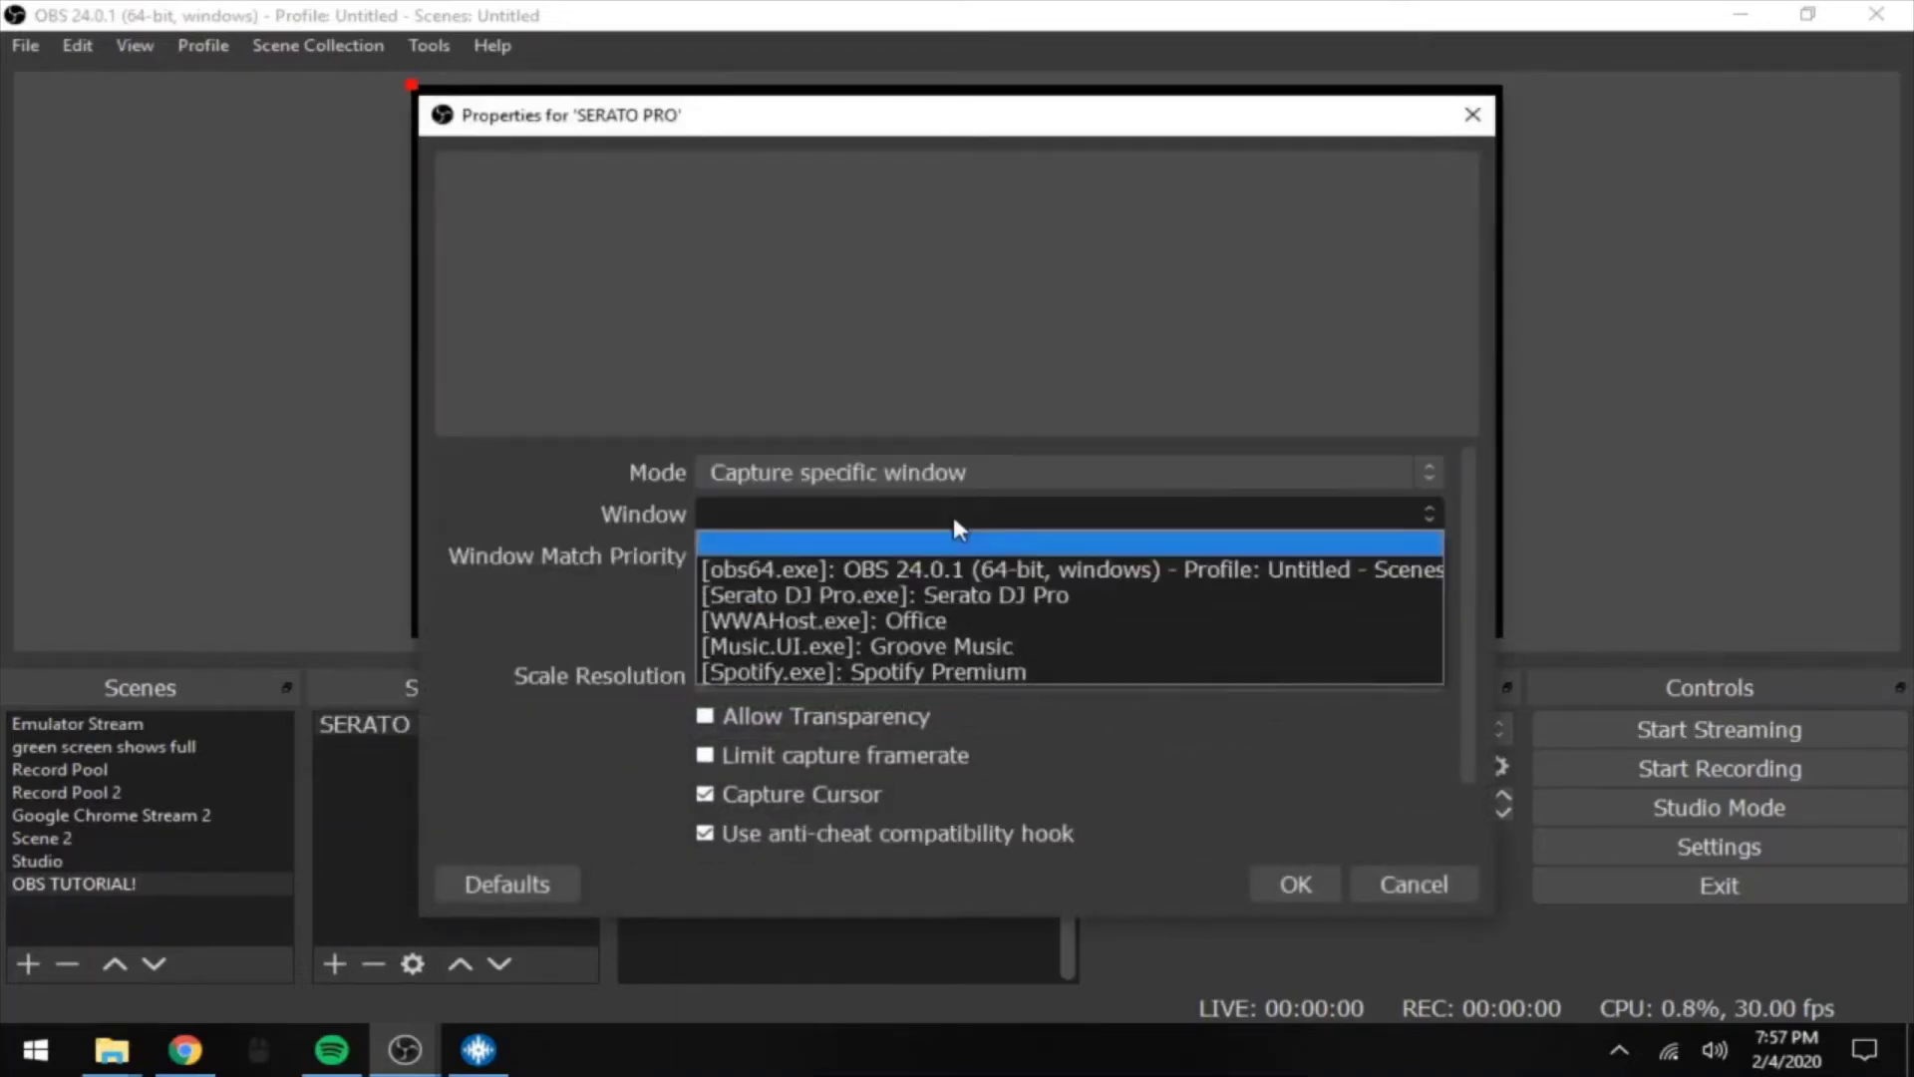
click(959, 595)
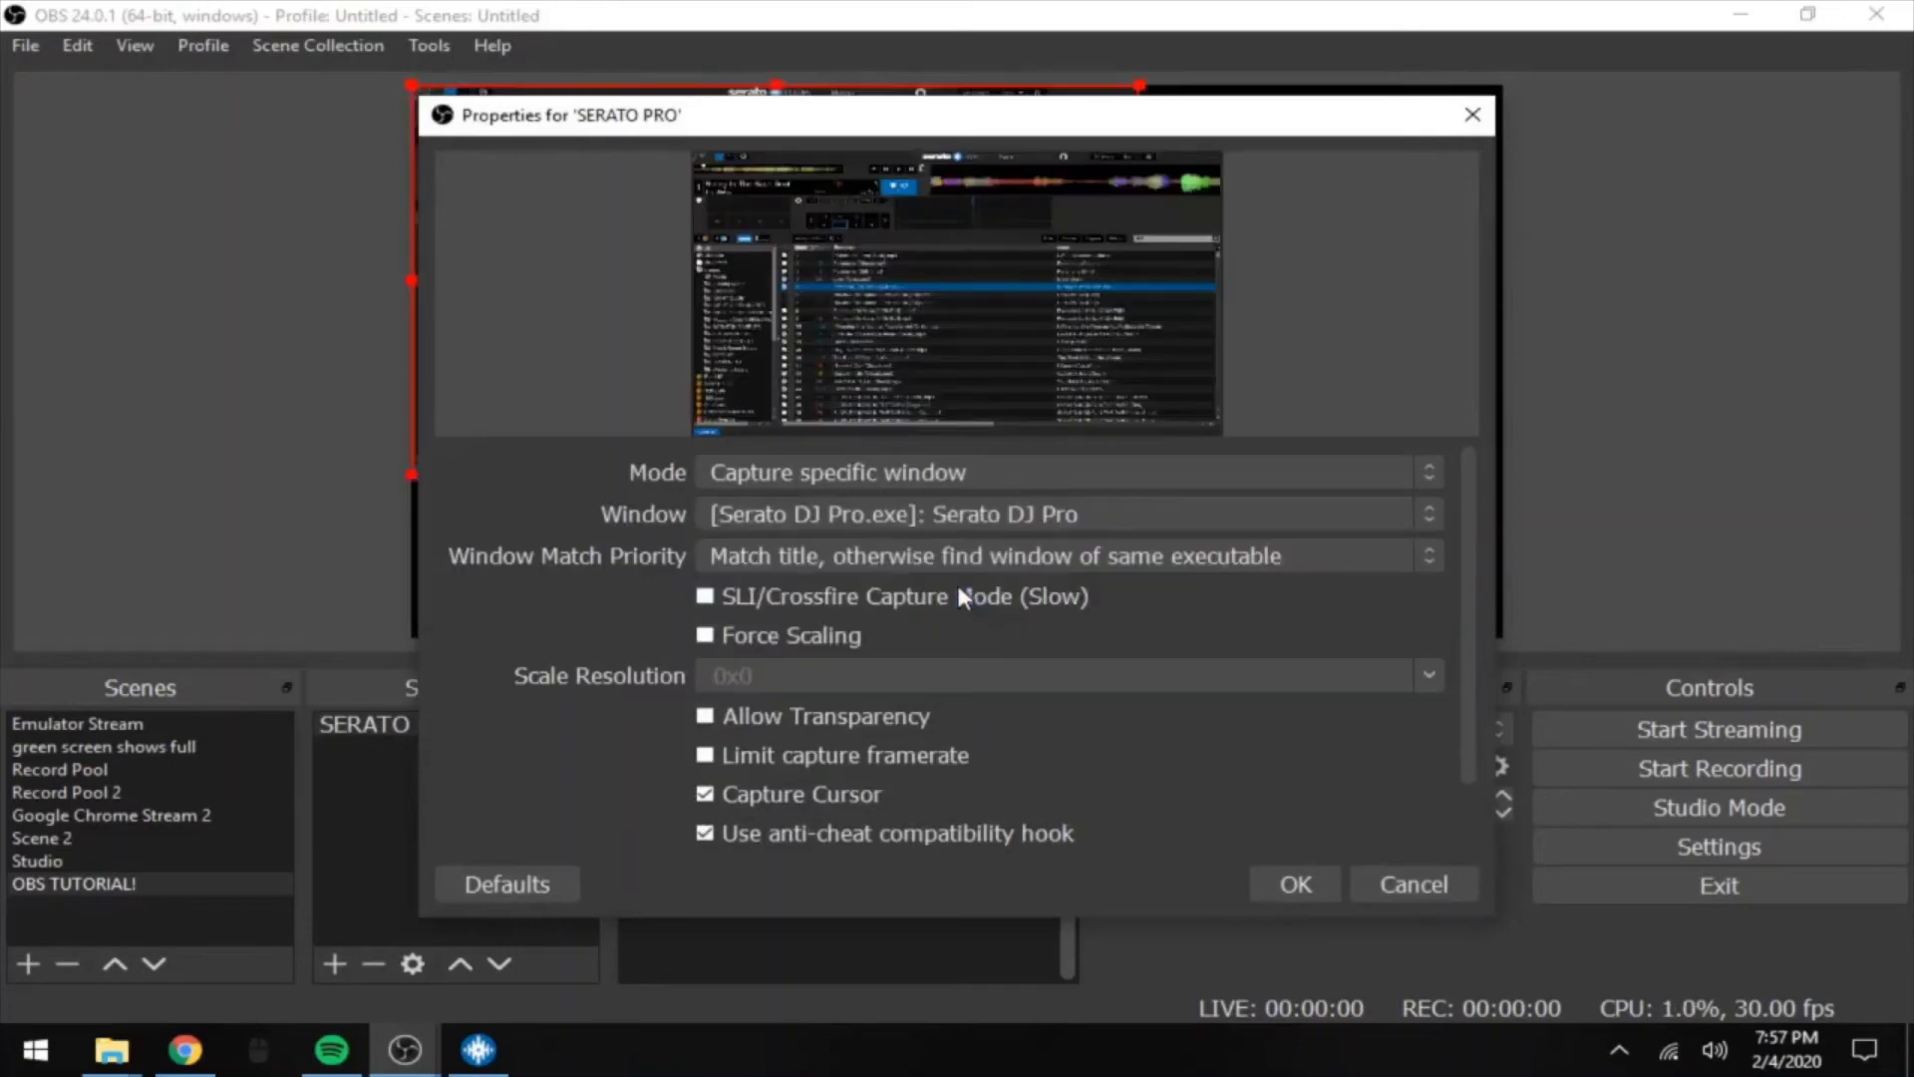
click(1296, 885)
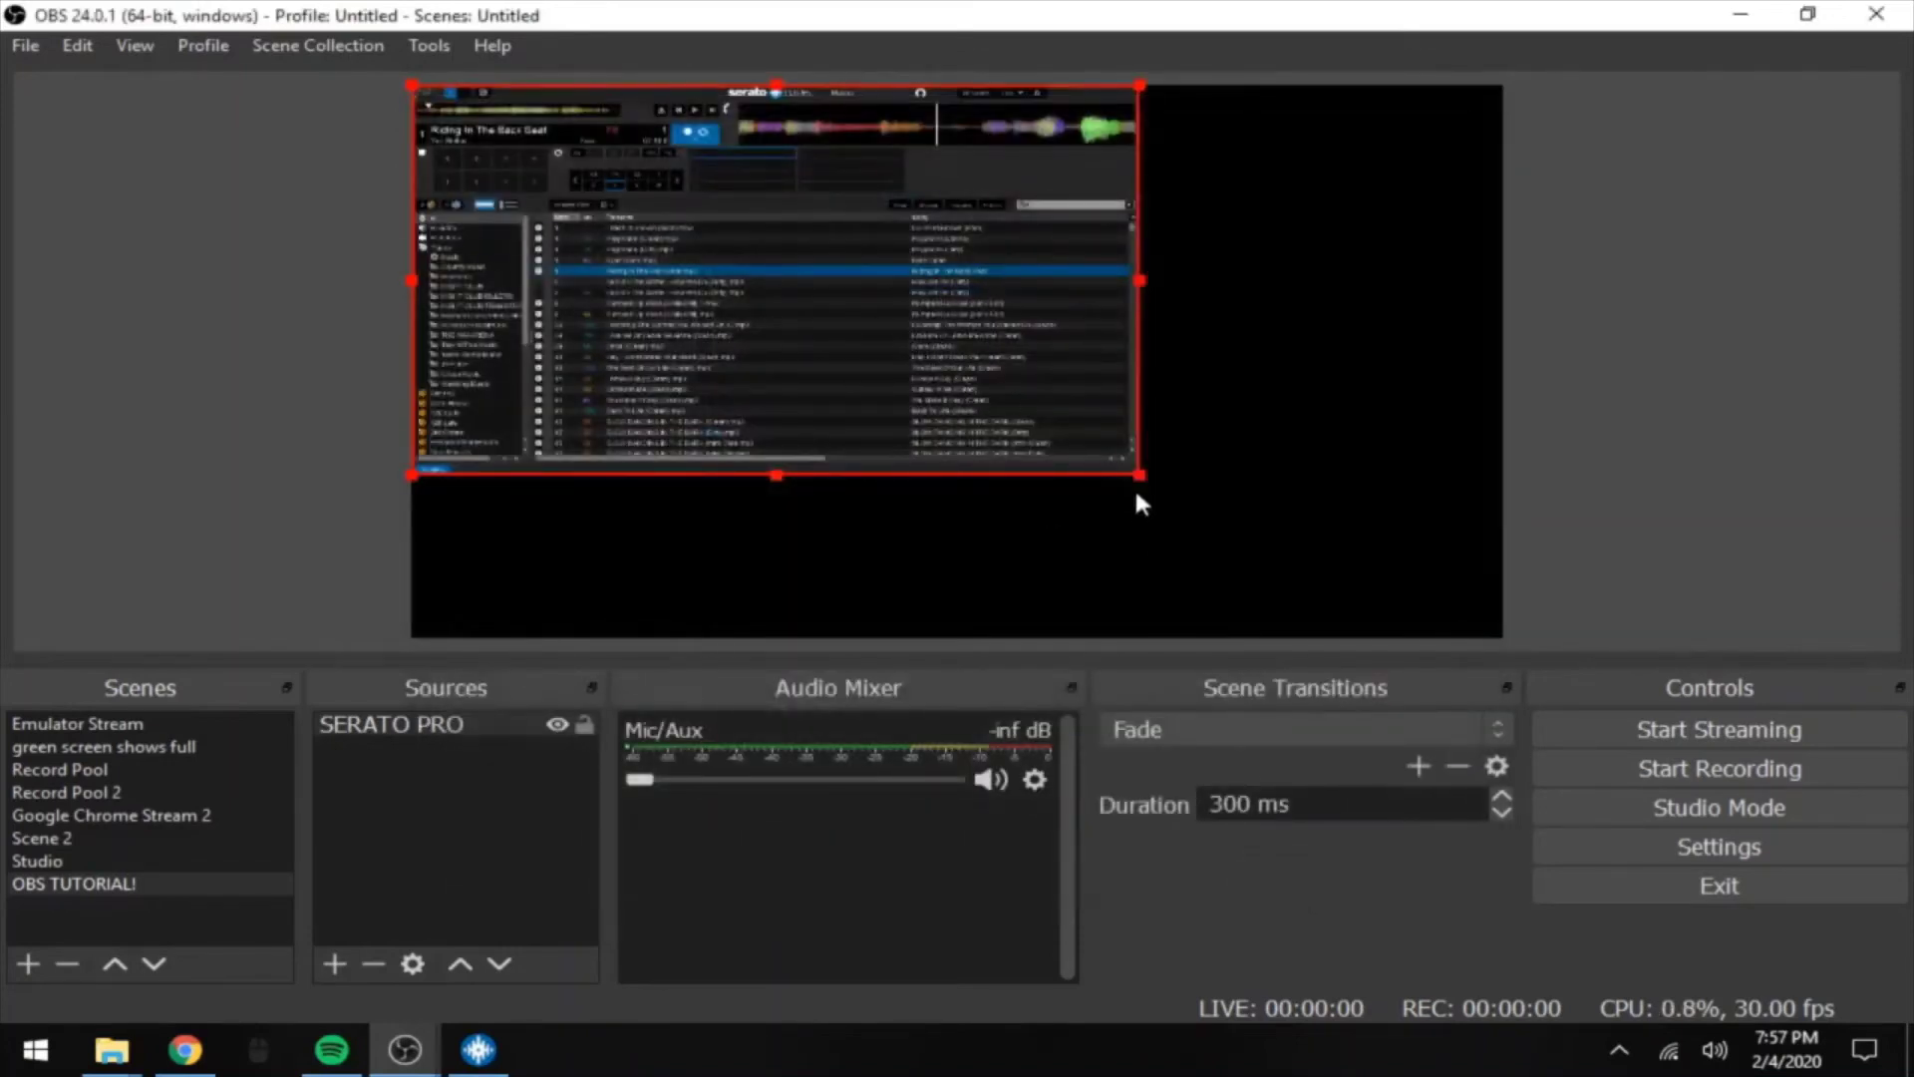
Step: Stretch the SERATO PRO capture to full canvas width along the bottom
drag(935, 321, 931, 434)
drag(1142, 405, 1500, 595)
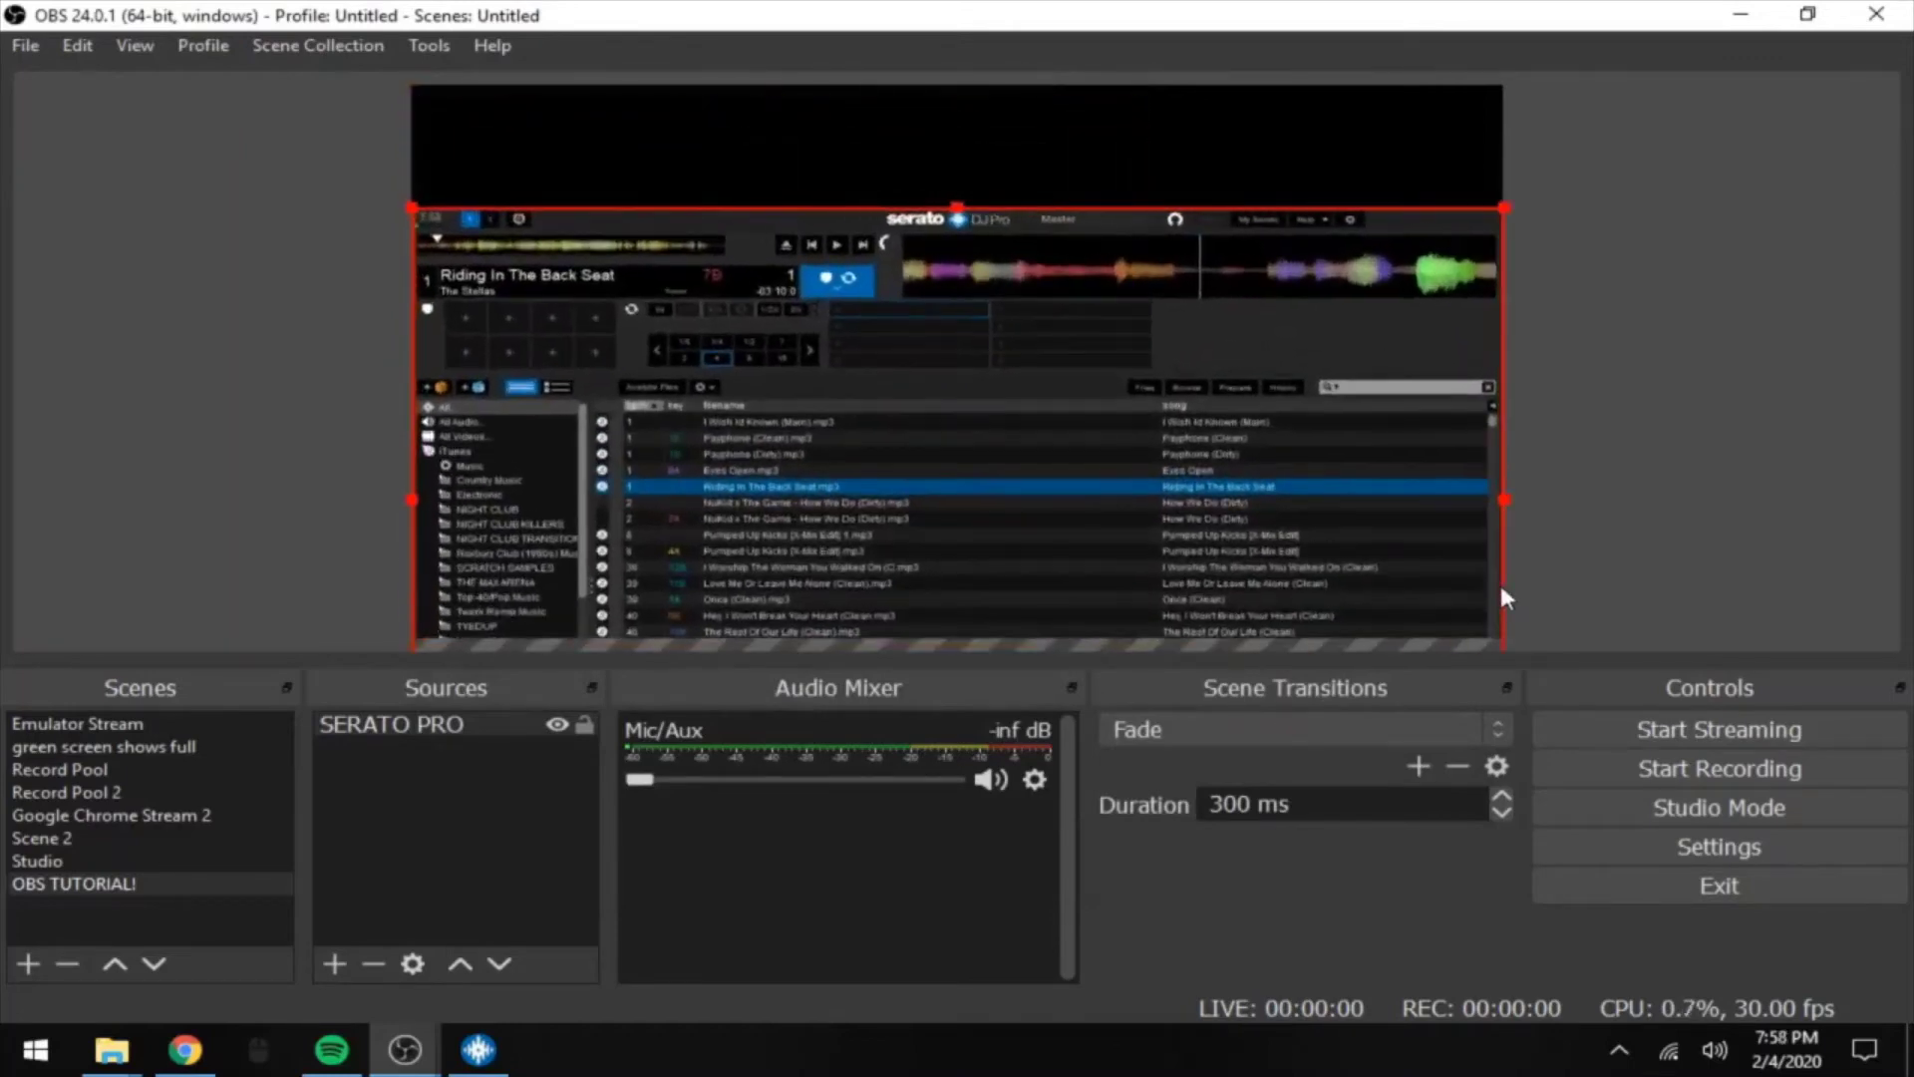
drag(805, 287, 812, 549)
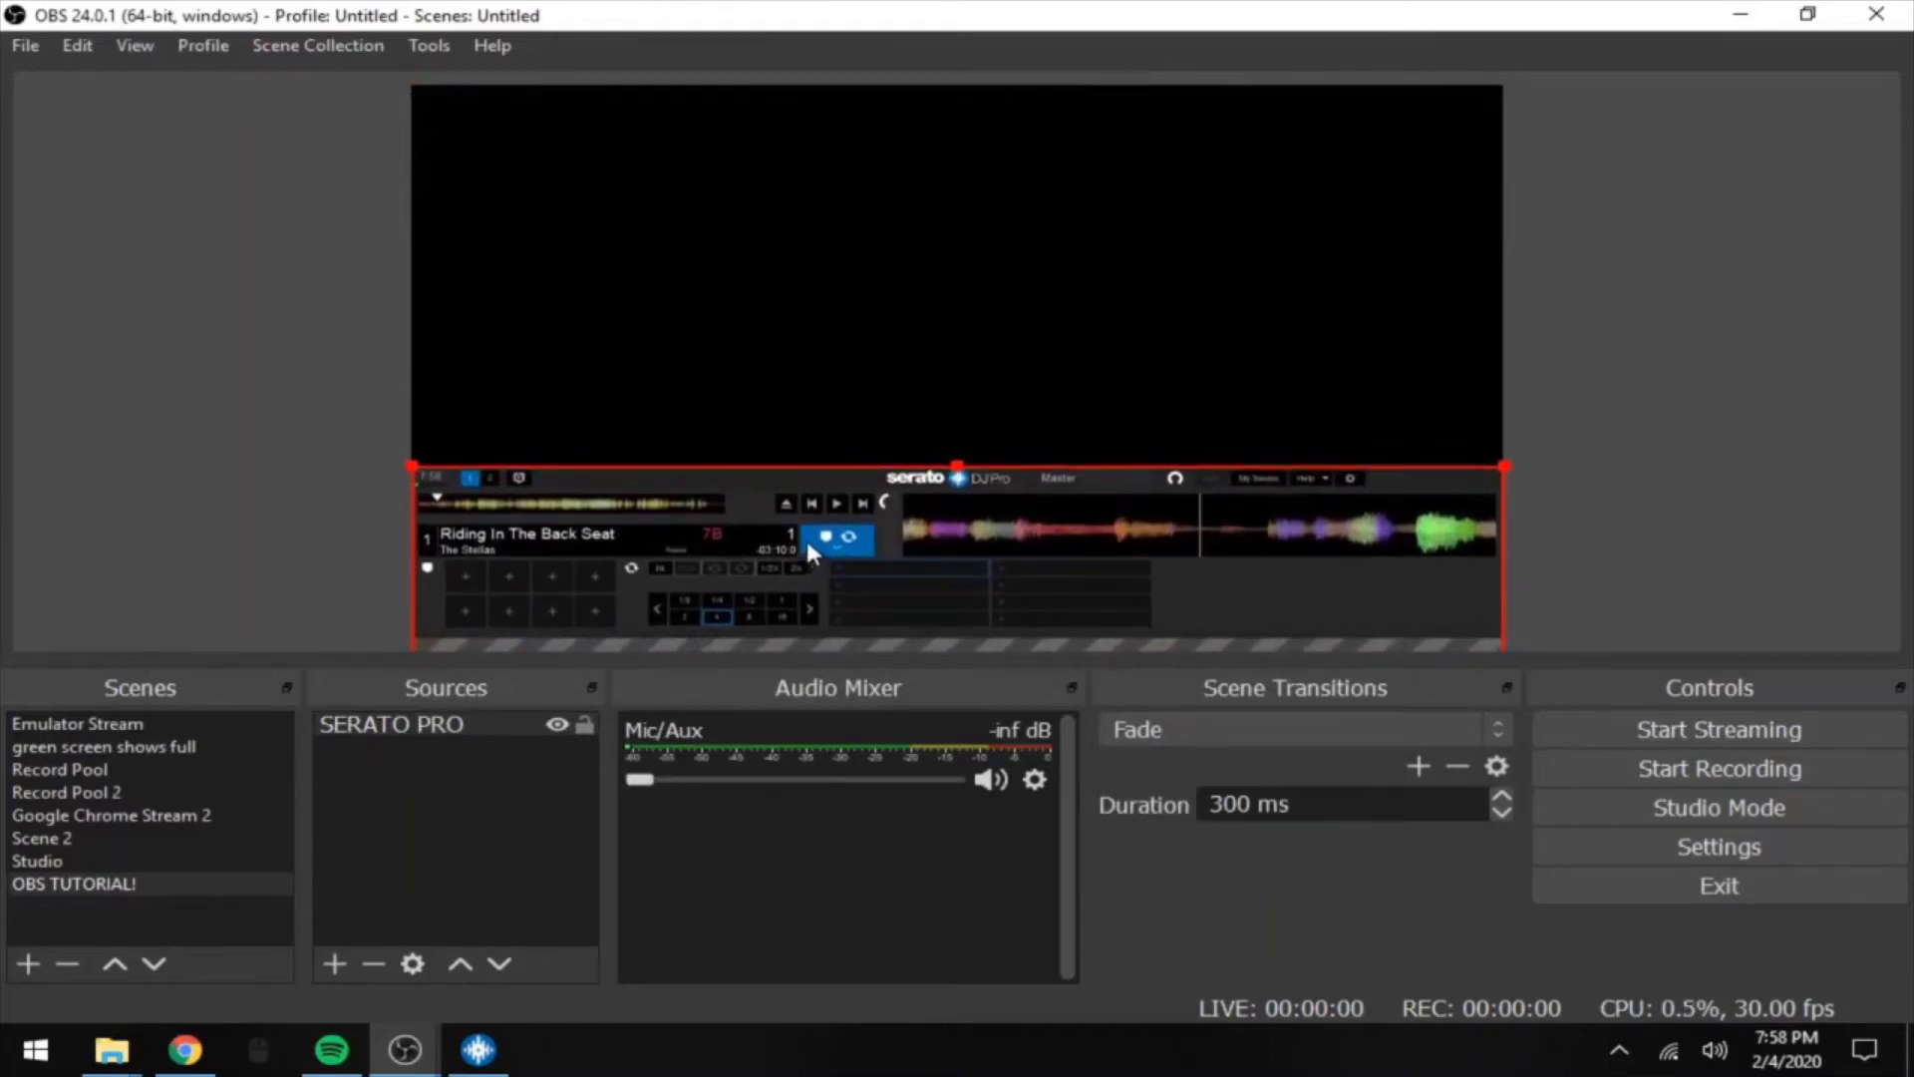
click(22, 283)
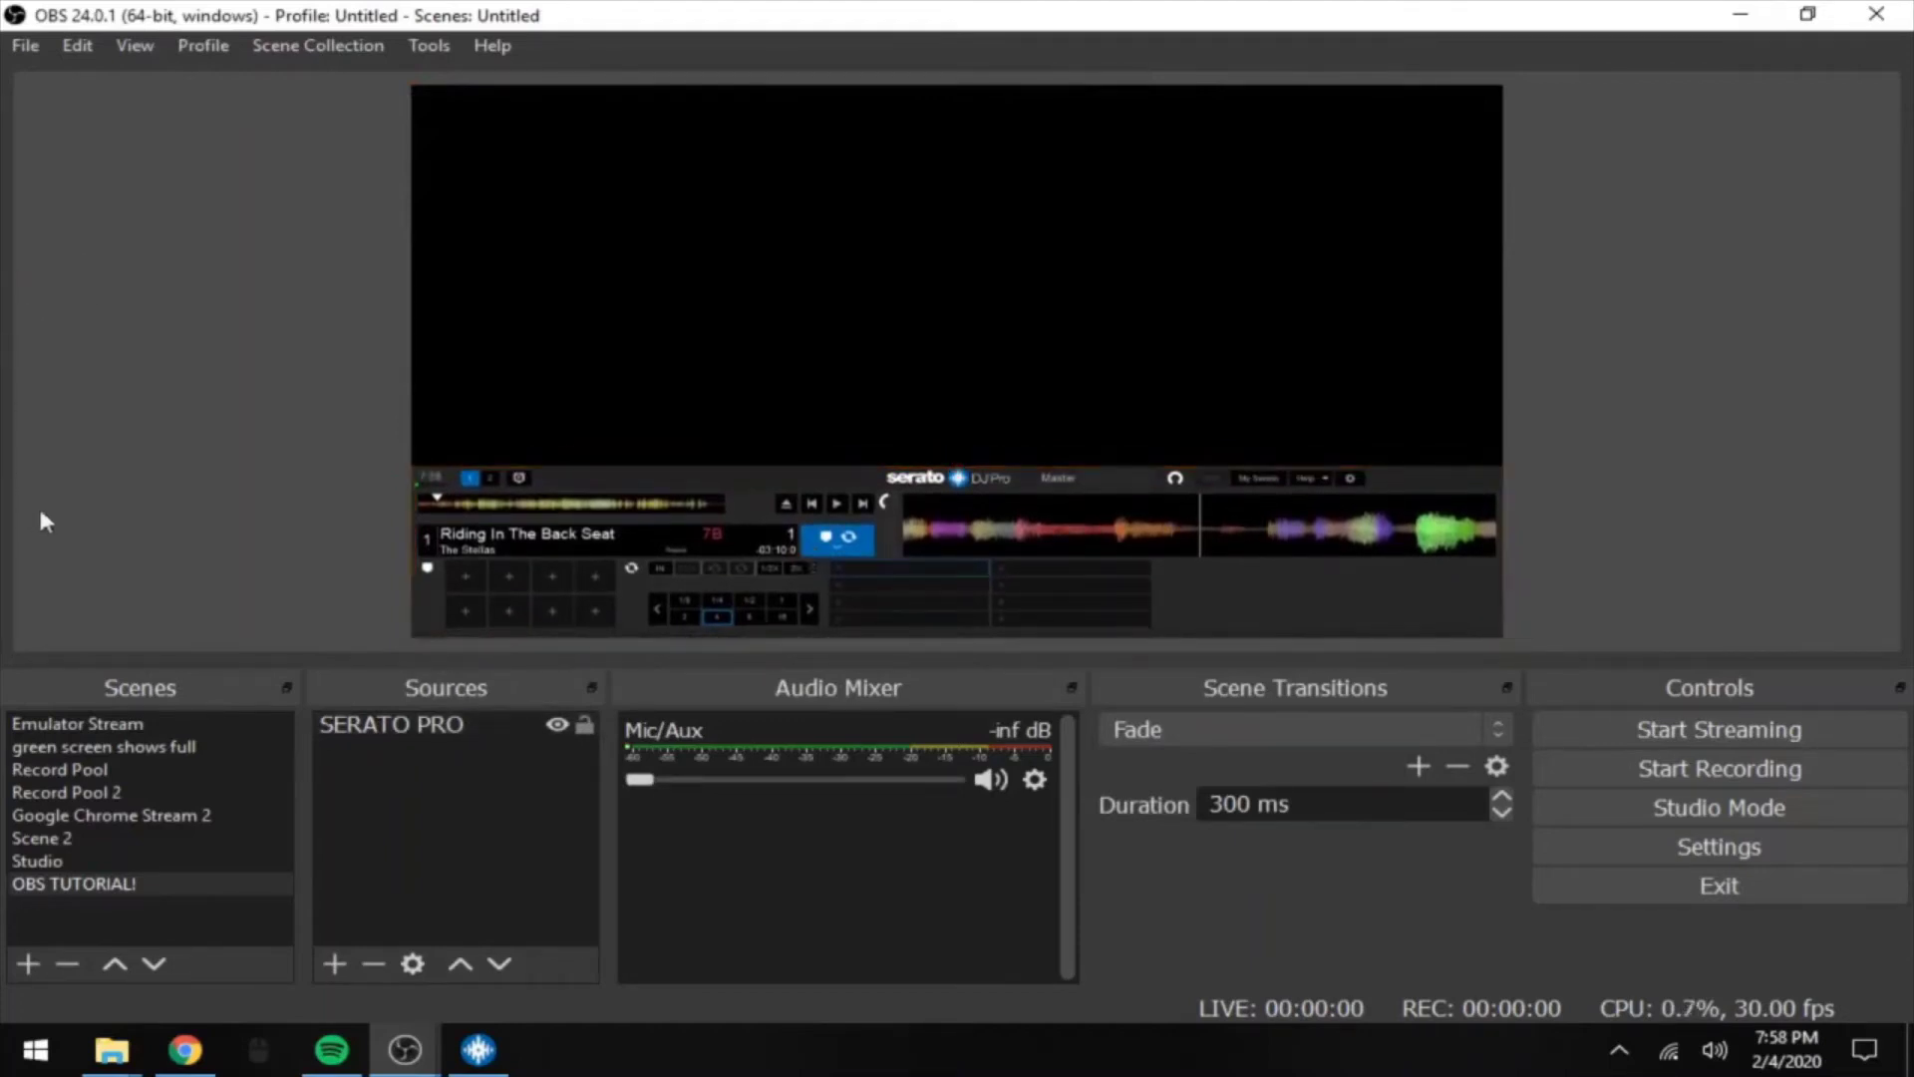
Step: Add a Video Capture Device 'Webcam 1' using the Logitech HD Webcam C270
click(335, 964)
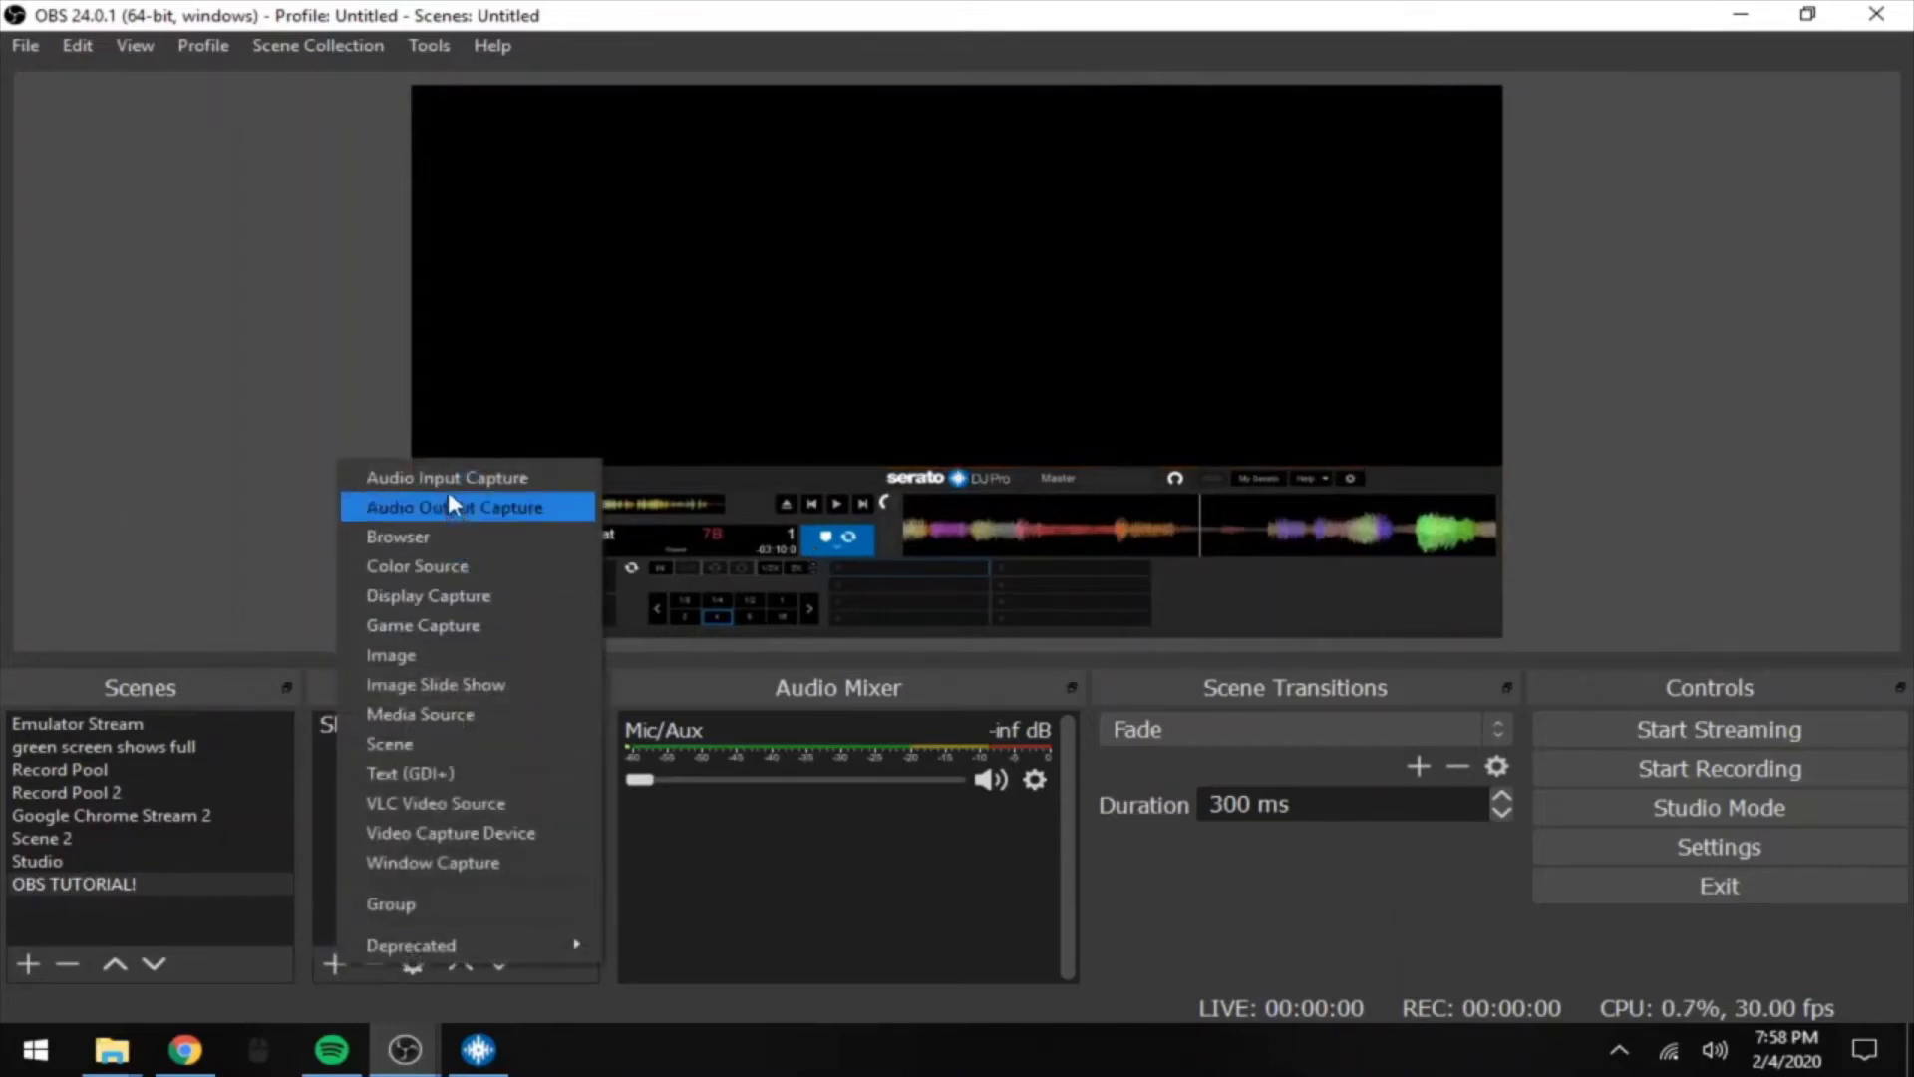
click(440, 833)
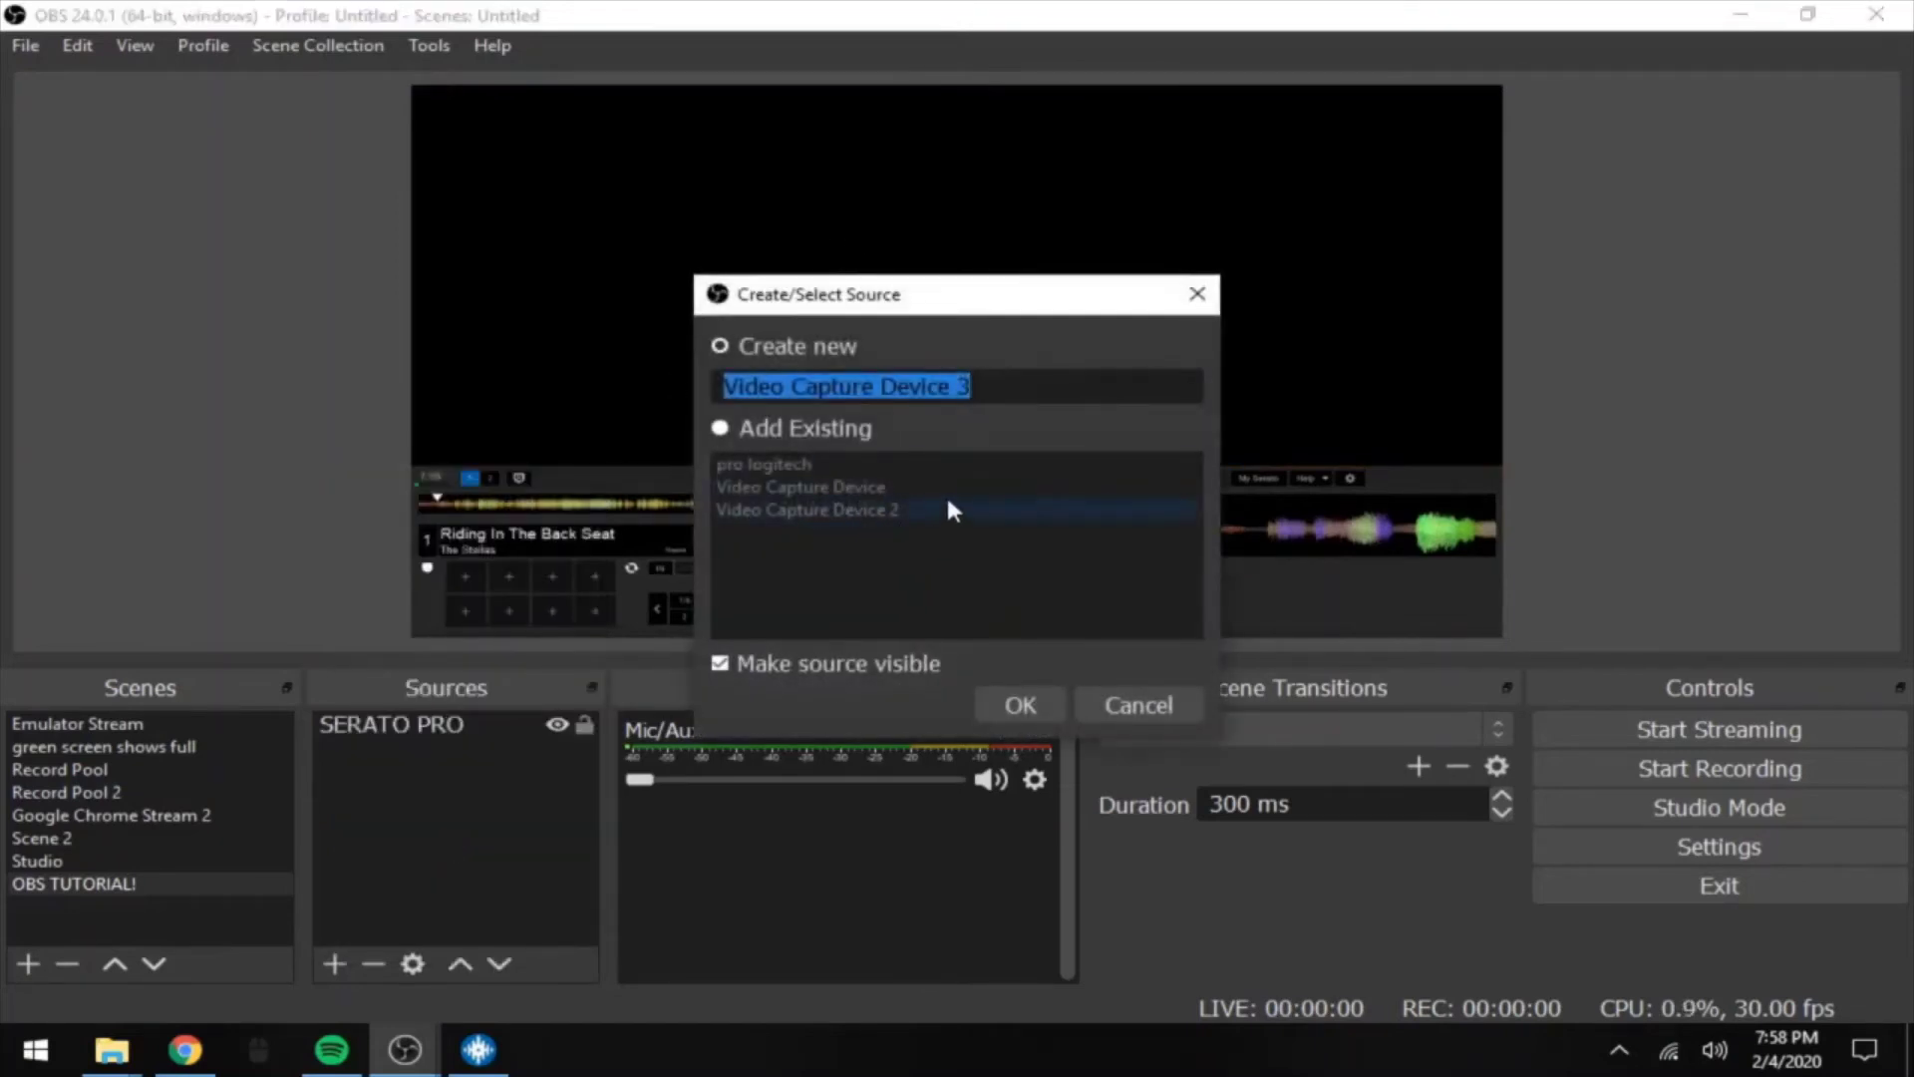
text(Webcam 1)
key(Return)
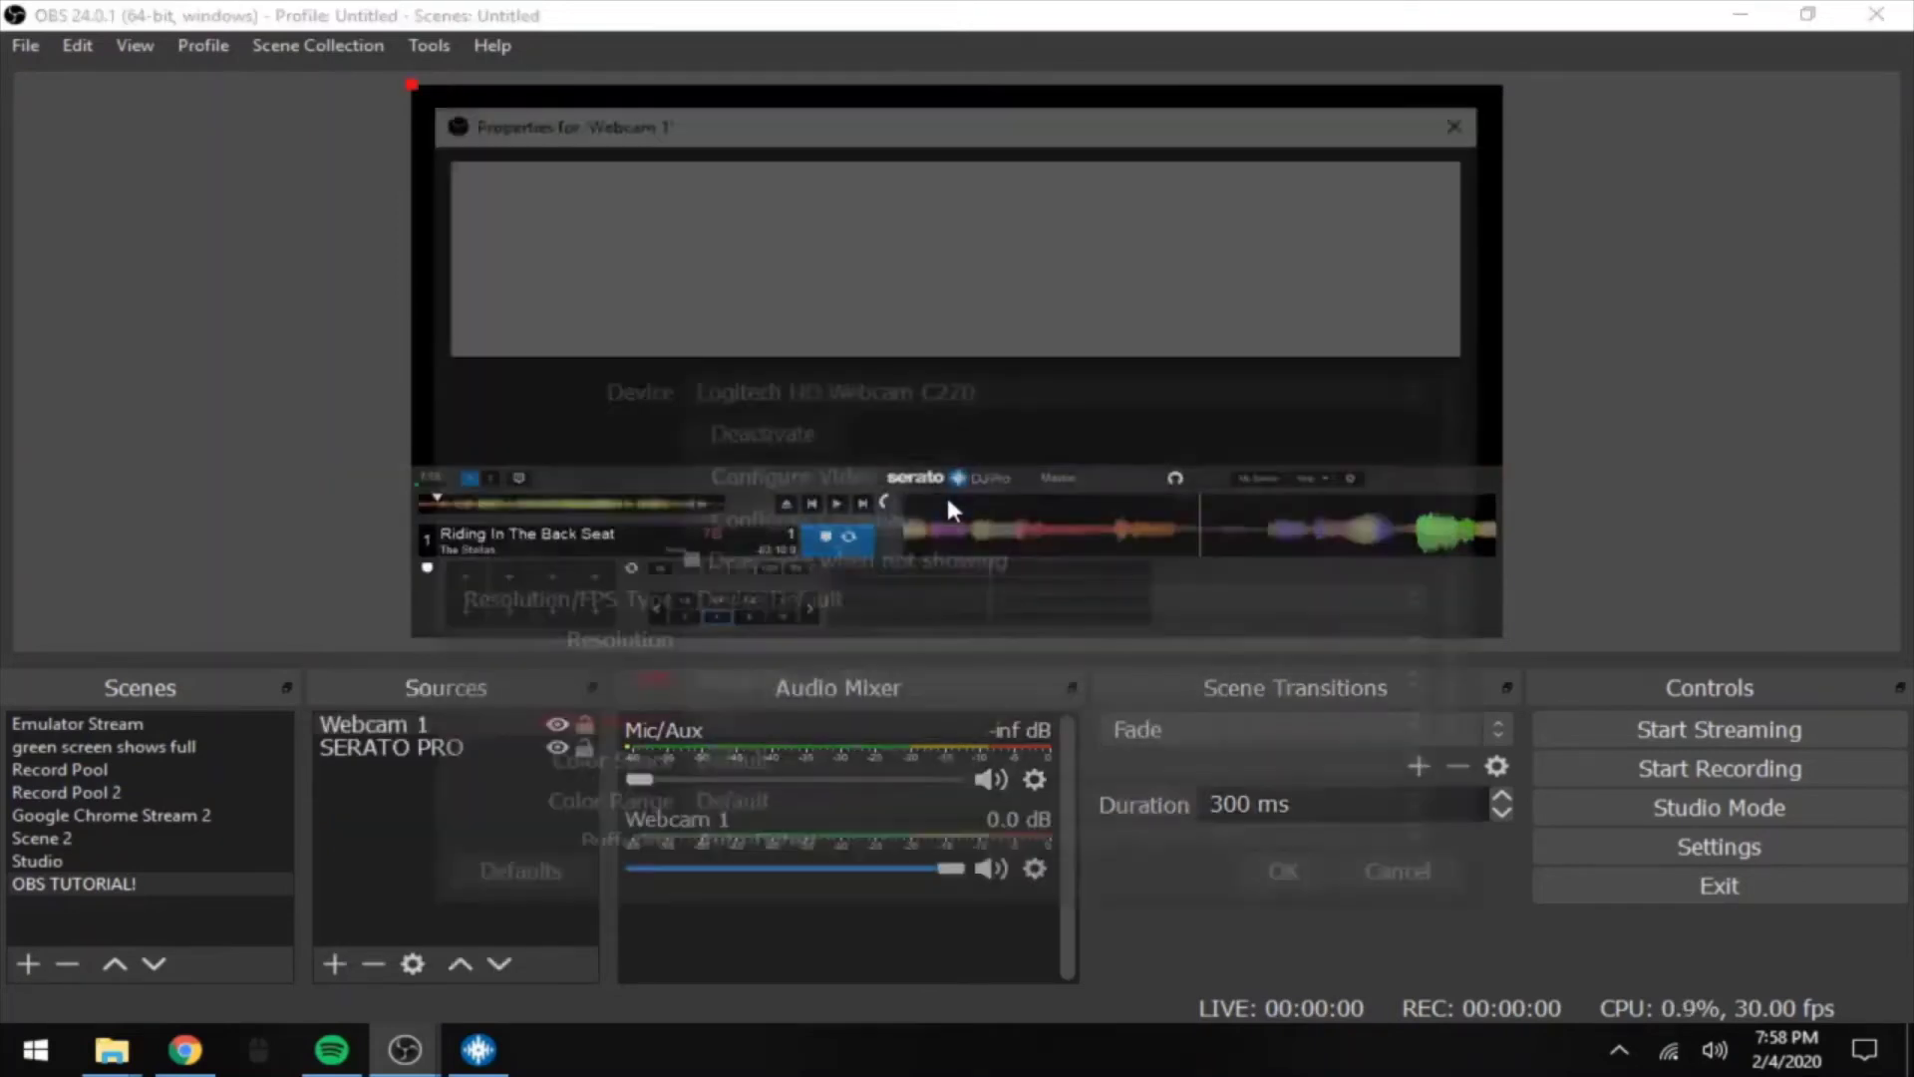
click(983, 380)
click(997, 419)
click(1286, 886)
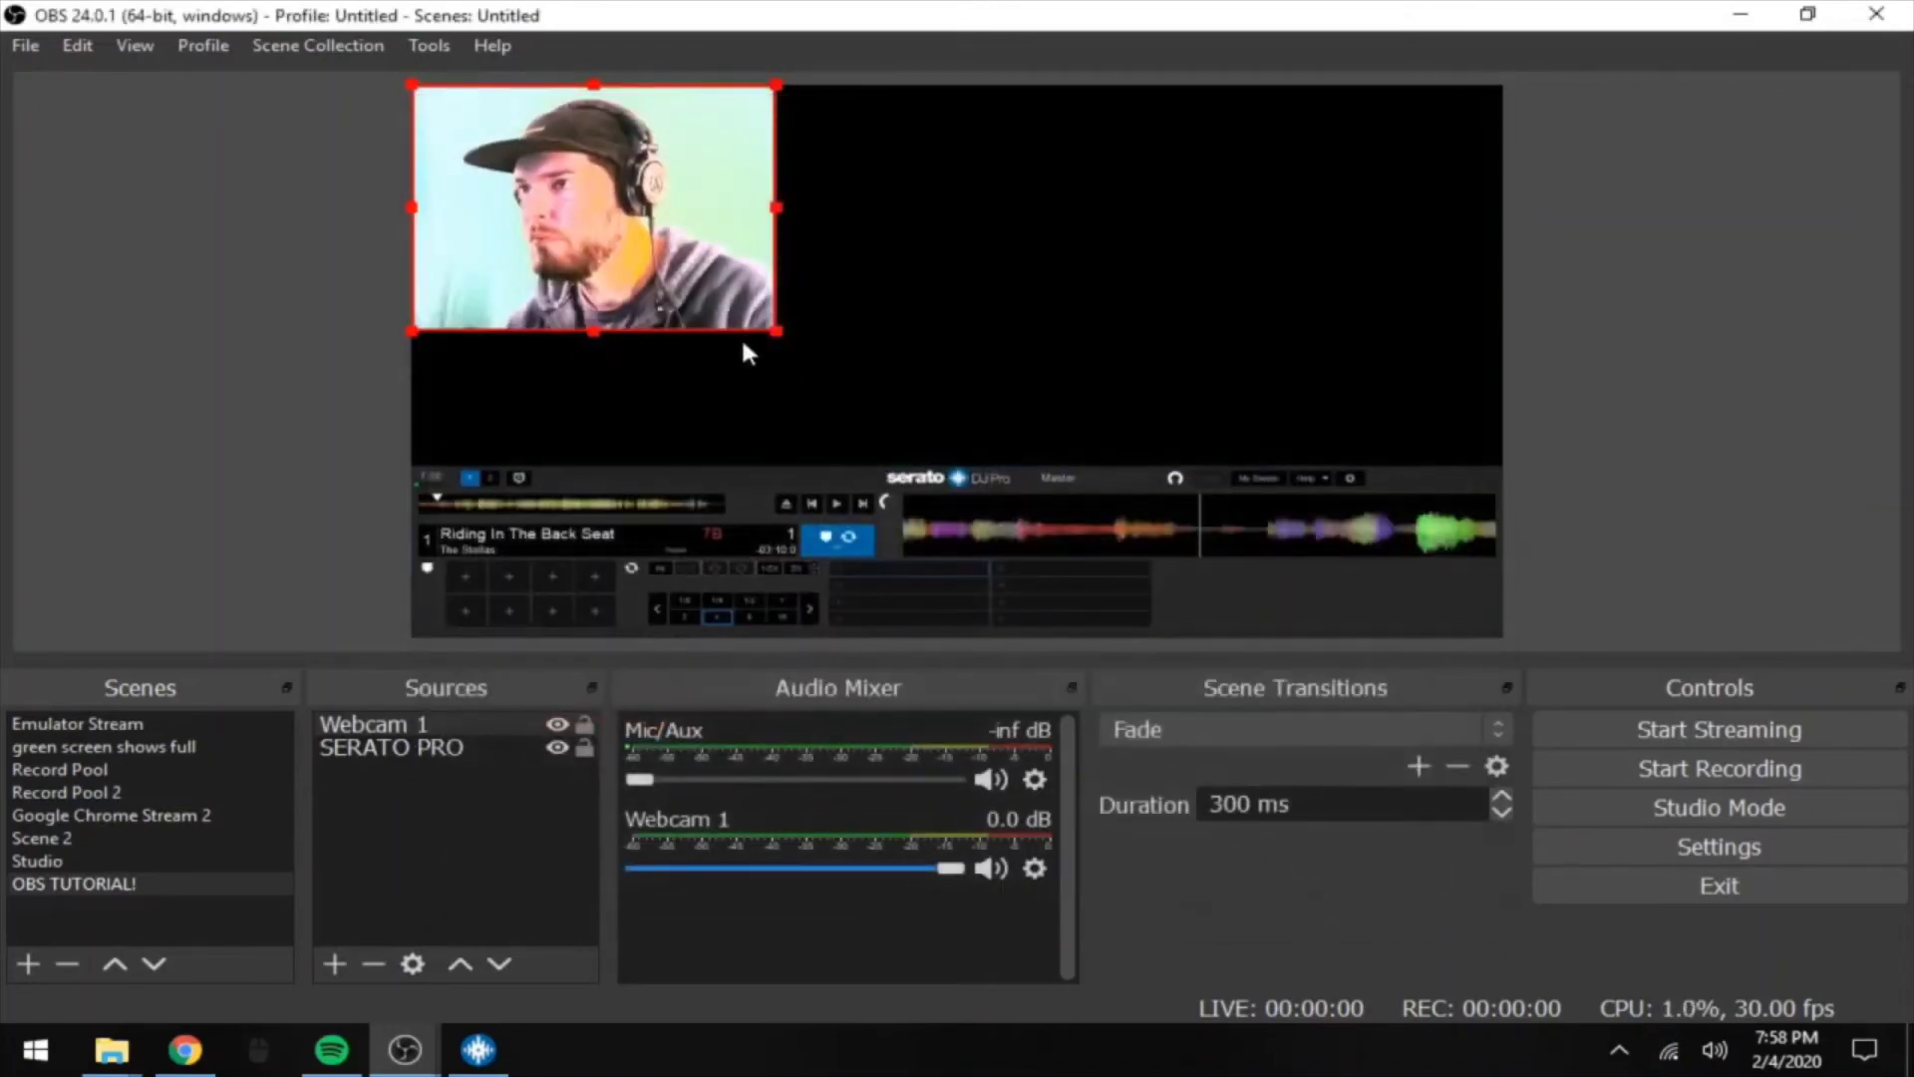
Step: Enlarge Webcam 1 in the upper-left of the canvas above the Serato capture
drag(777, 332, 976, 465)
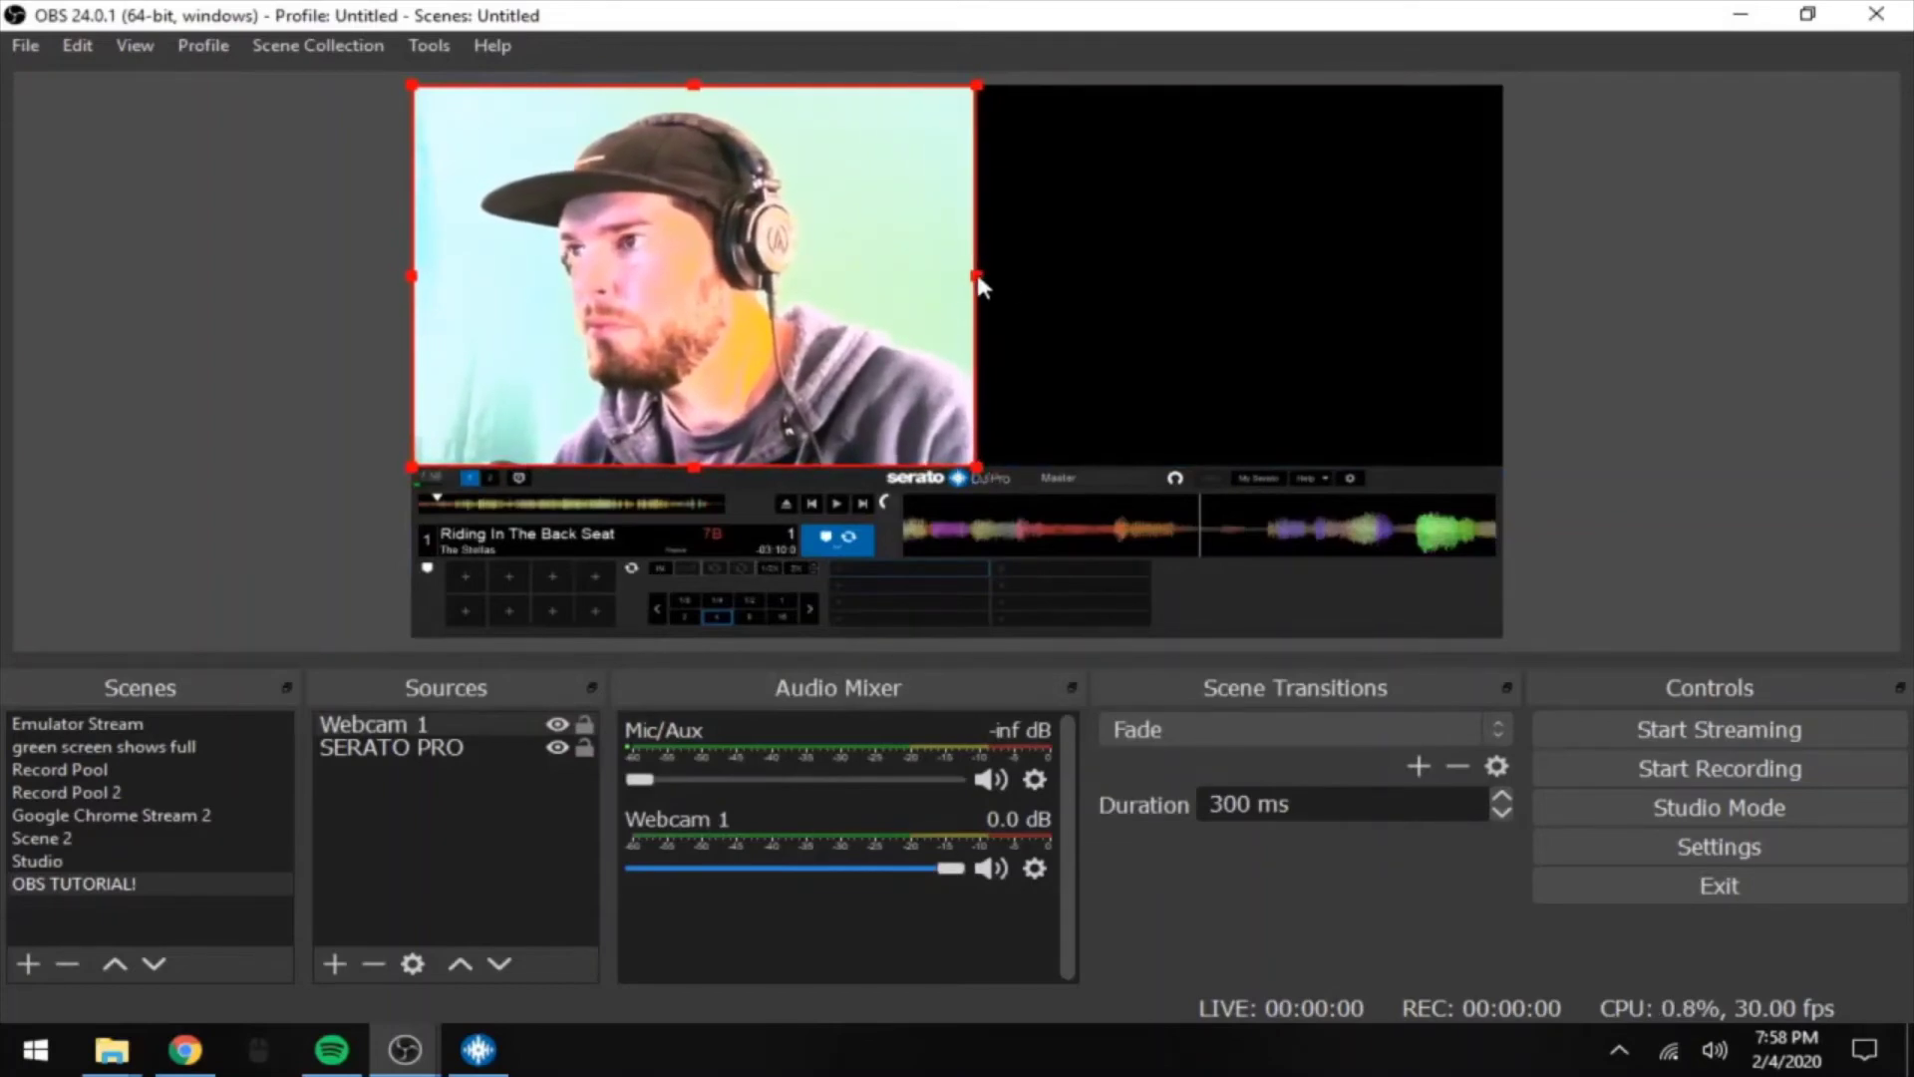
drag(978, 278, 960, 278)
click(1106, 299)
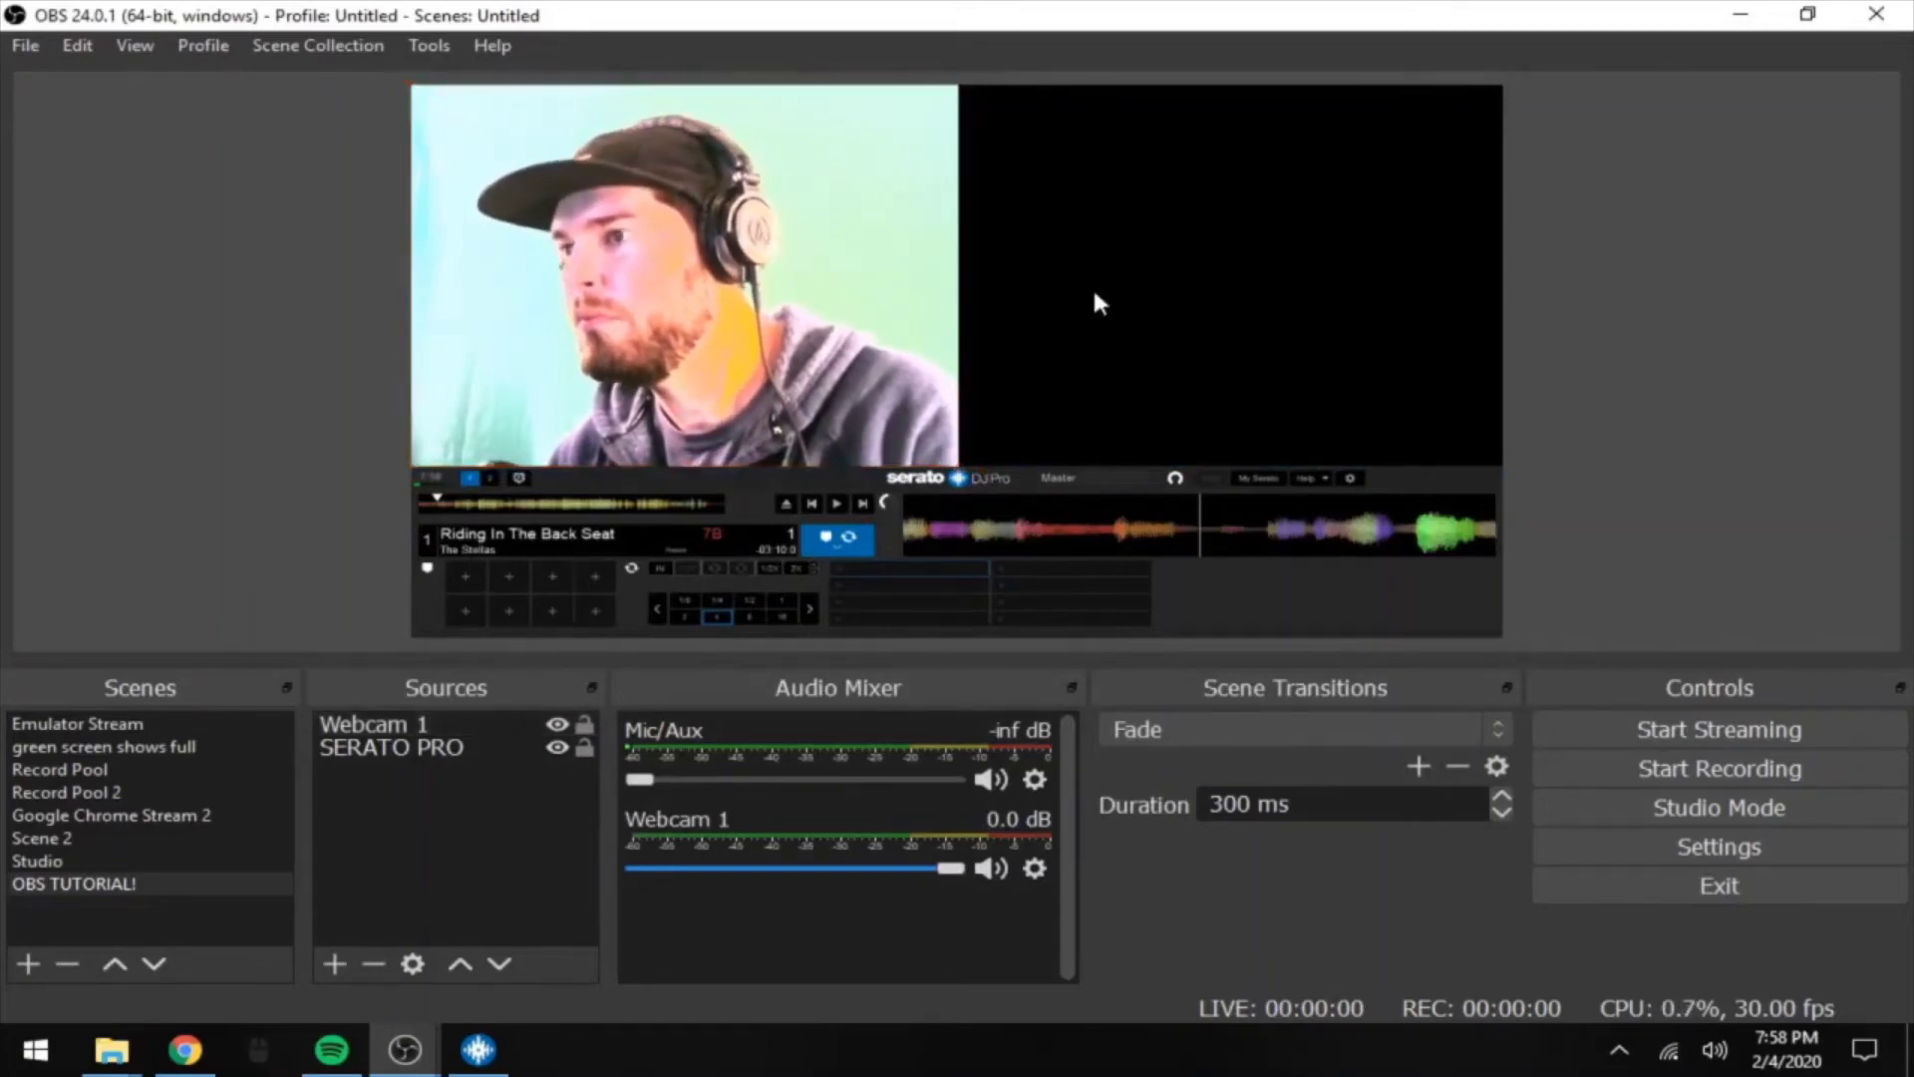
Step: Add a Video Capture Device 'Webcam 2' using the Integrated Webcam
click(334, 963)
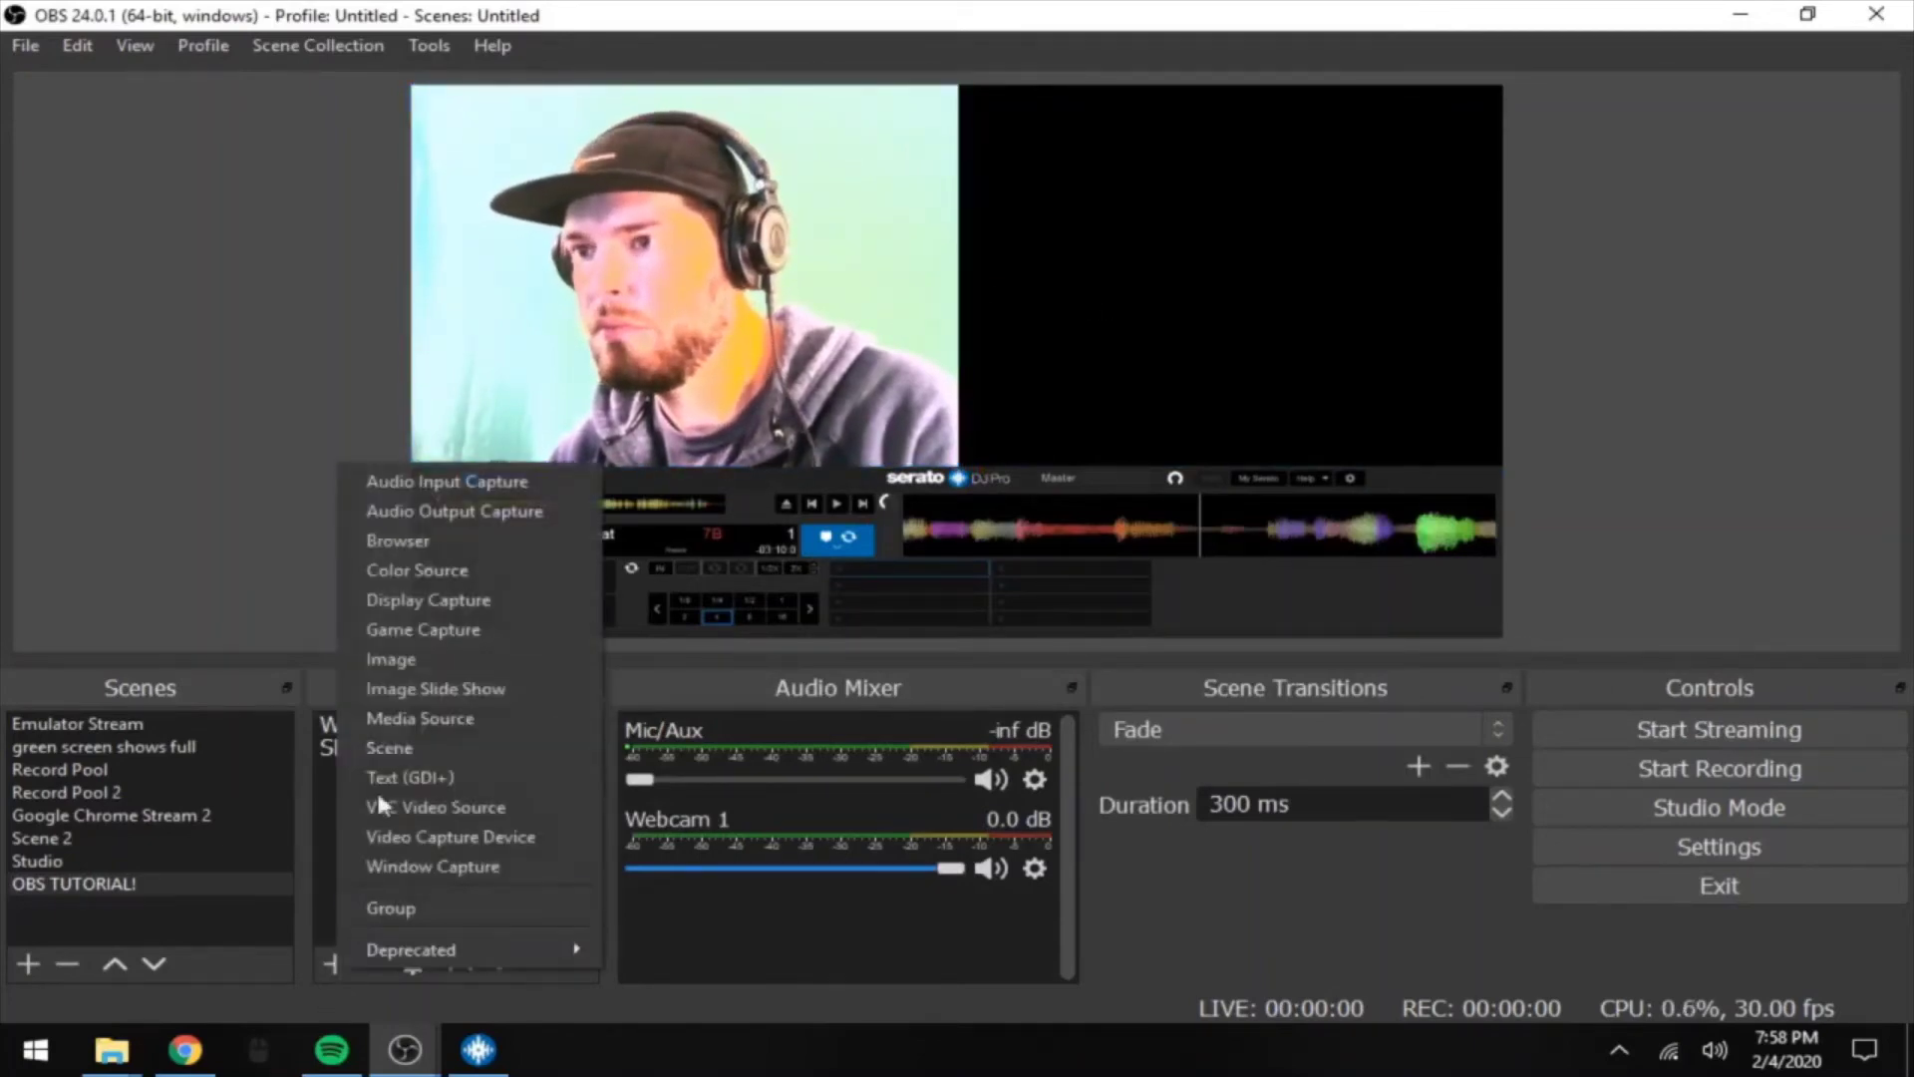
click(451, 835)
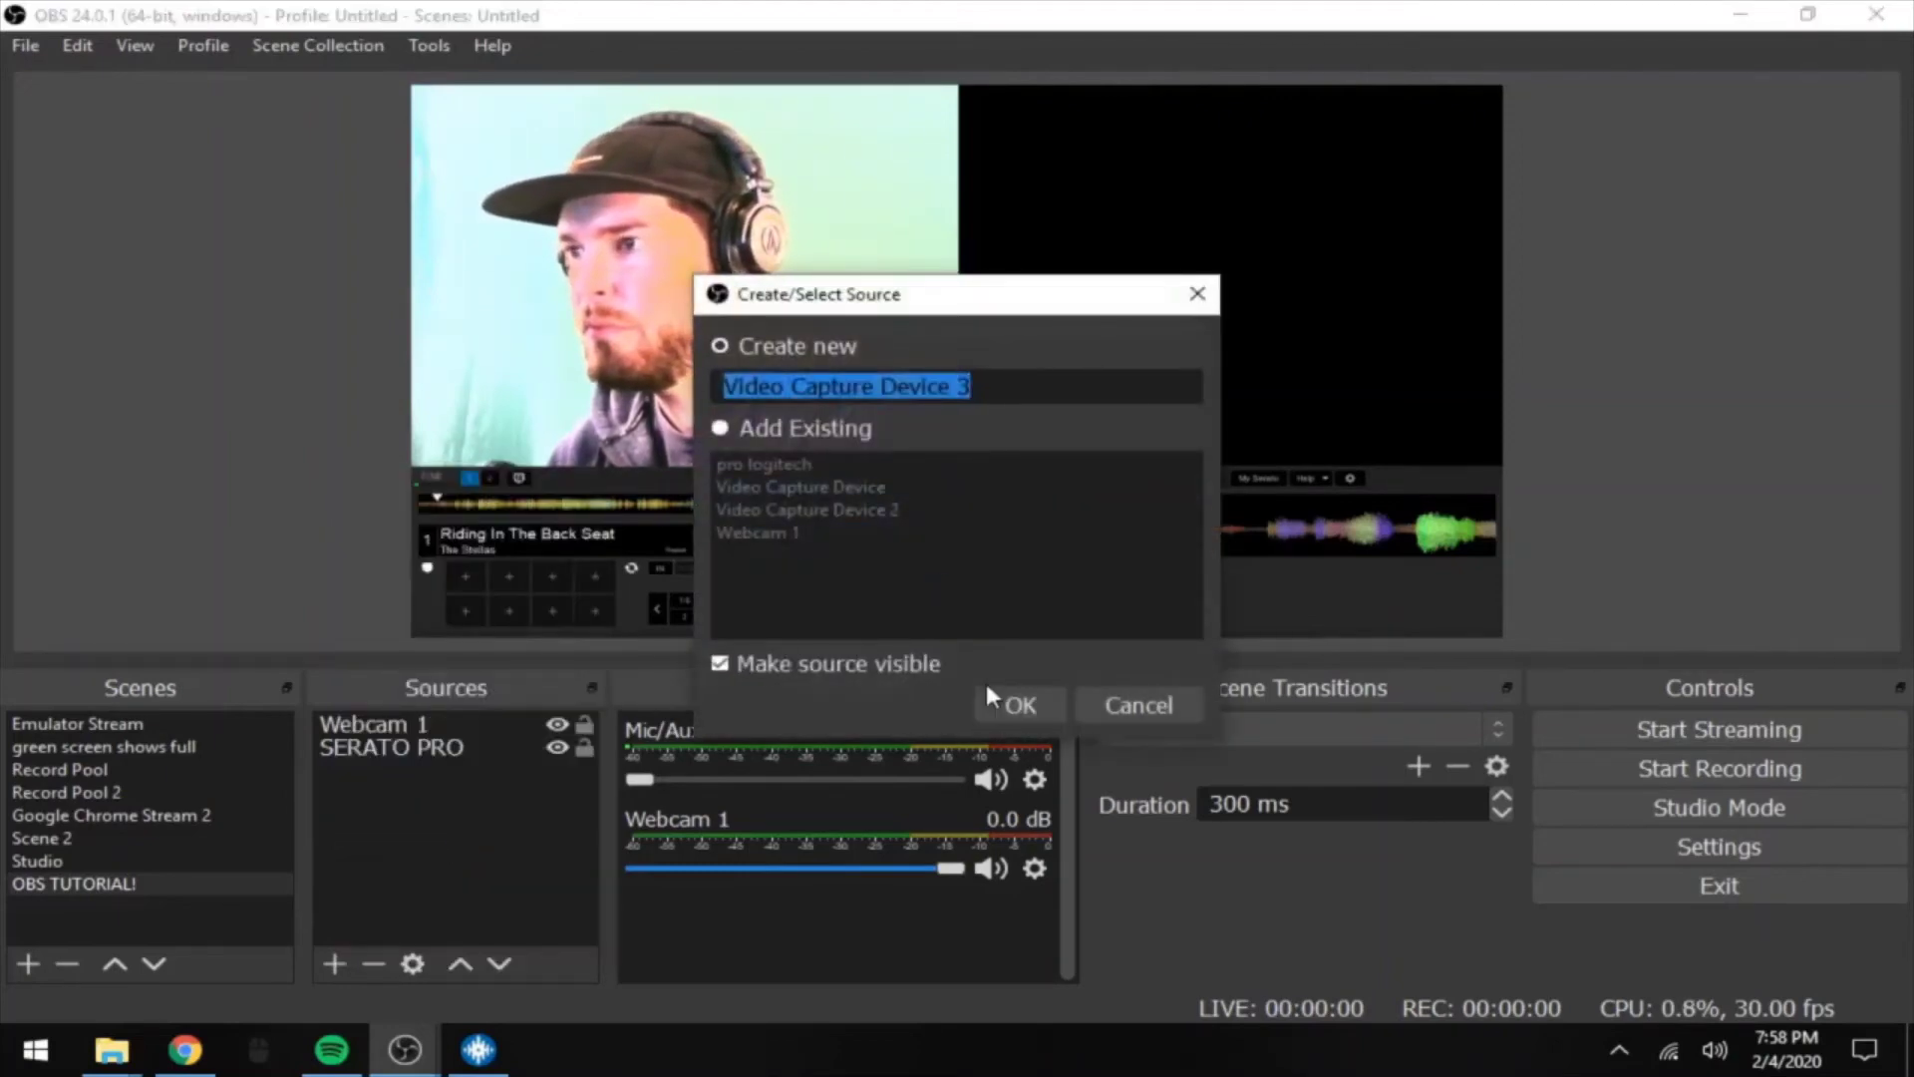
text(Webcam 2)
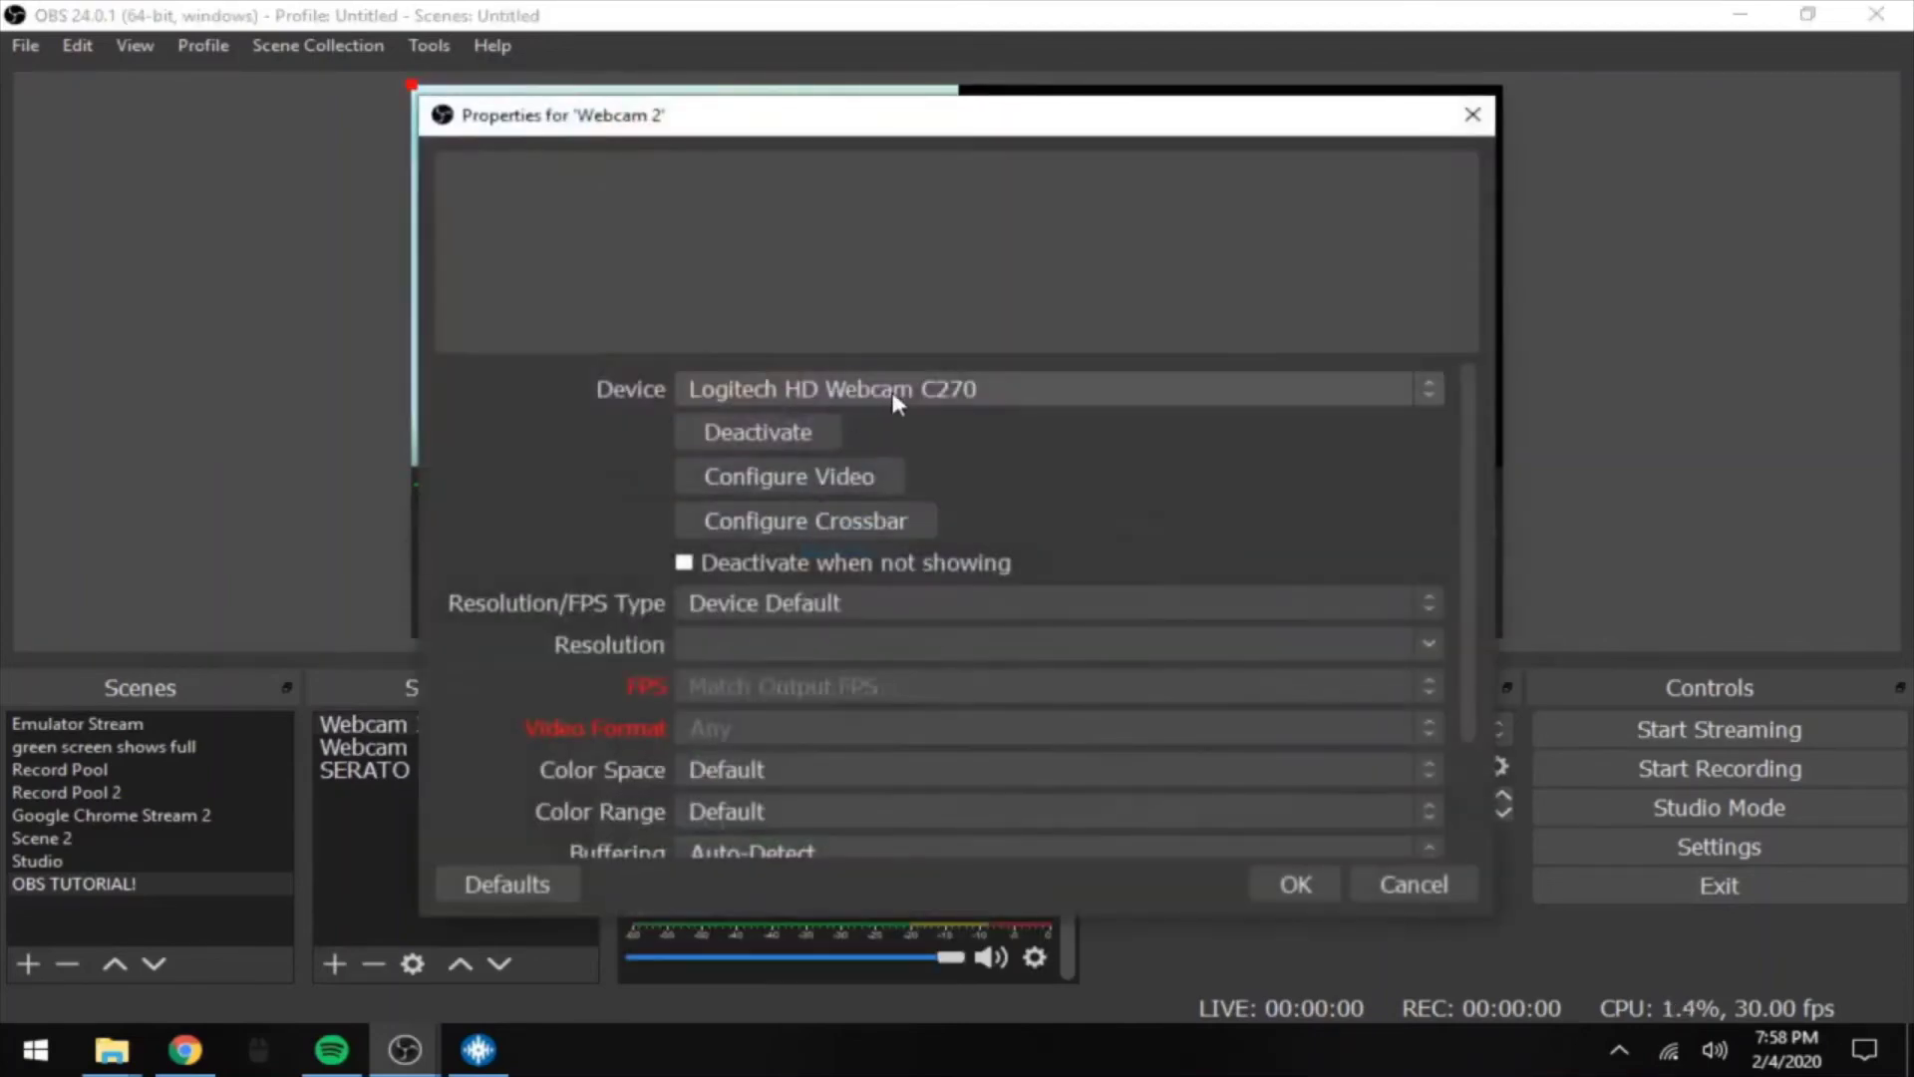
click(884, 387)
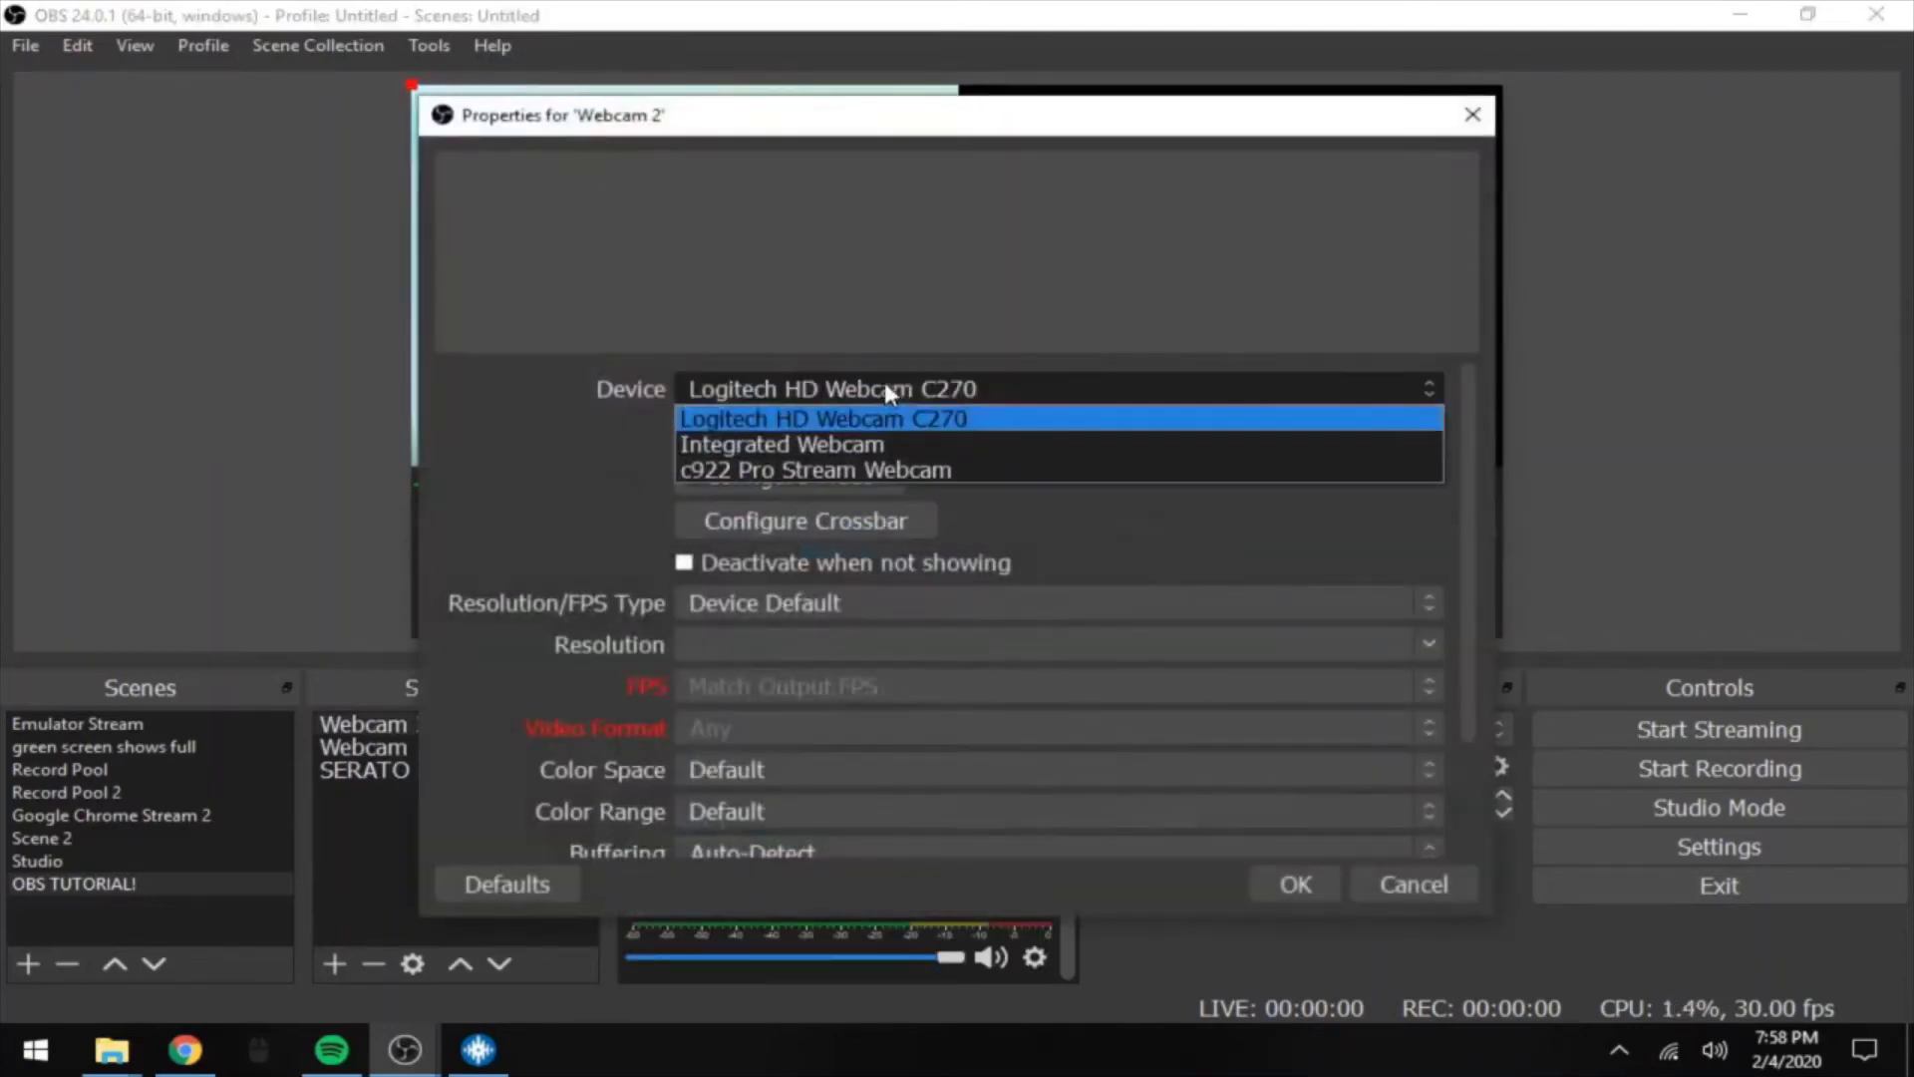
click(877, 444)
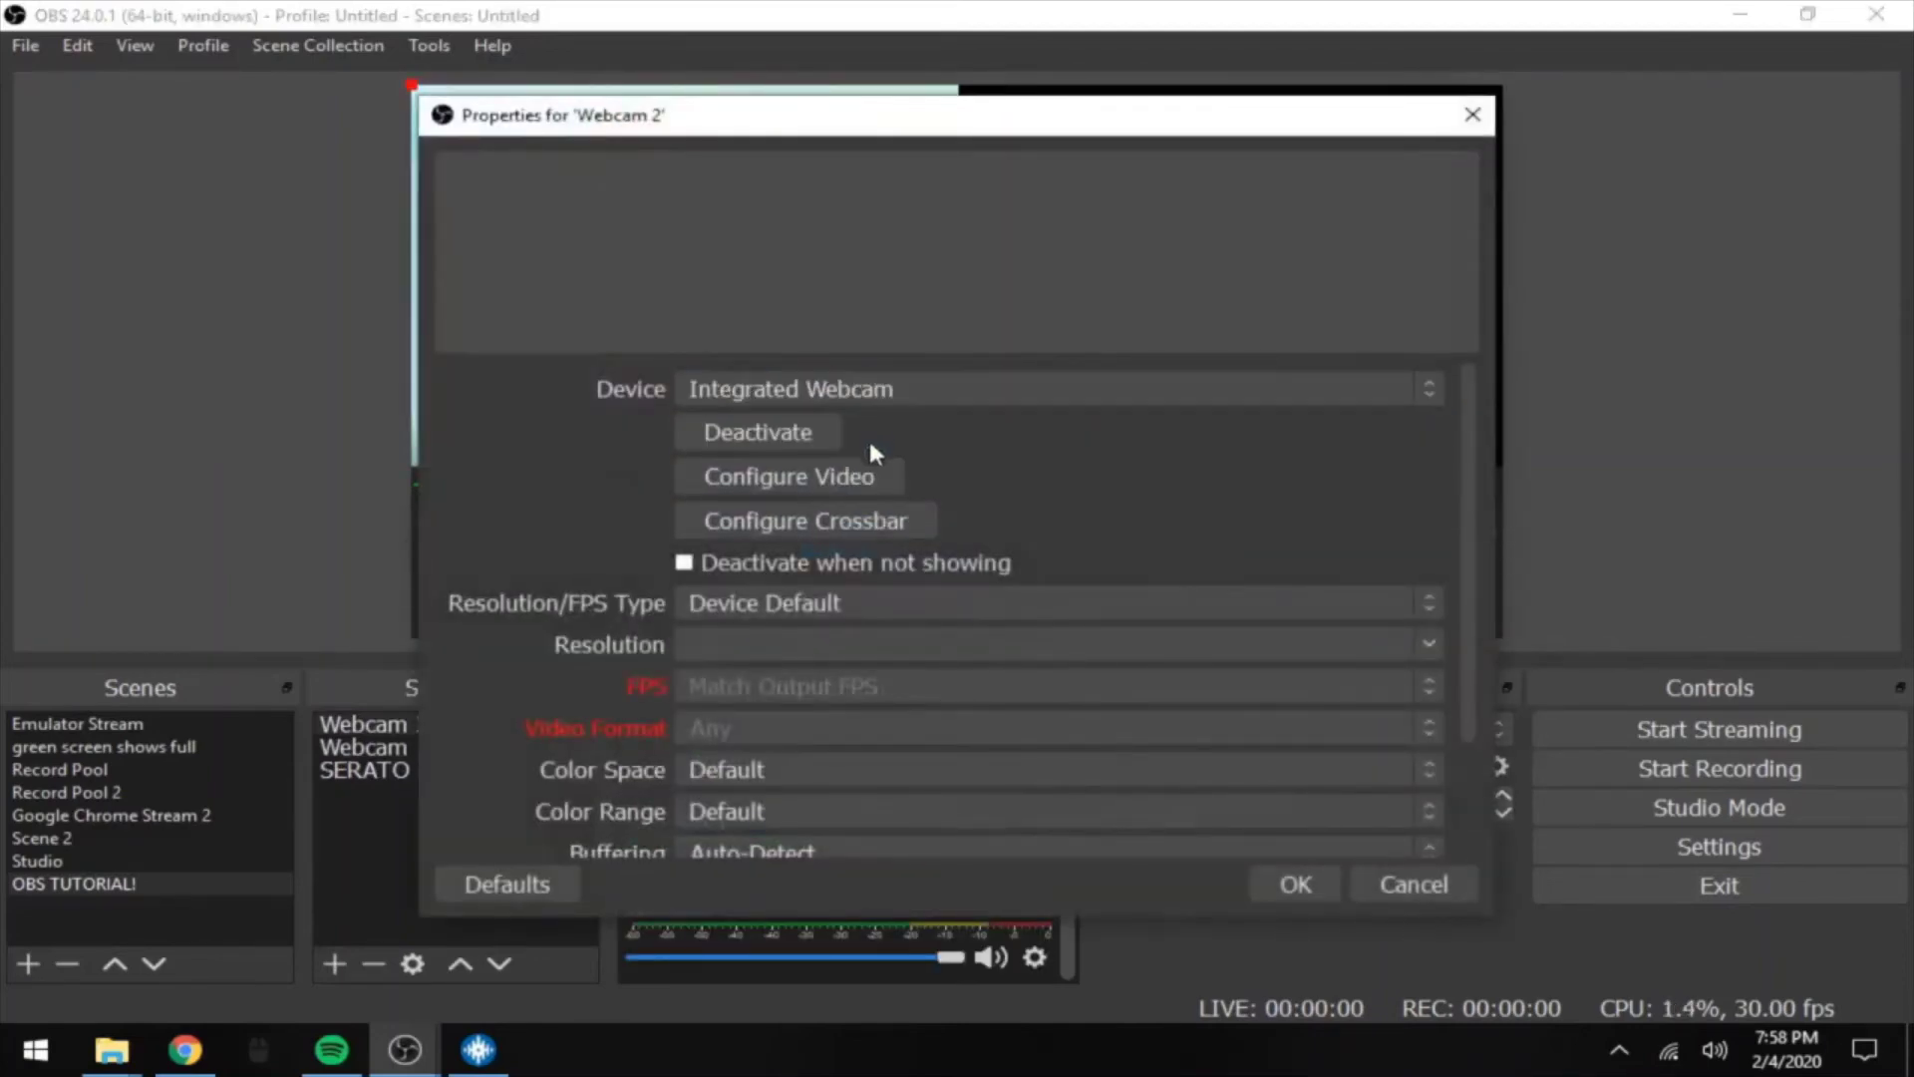
click(1293, 884)
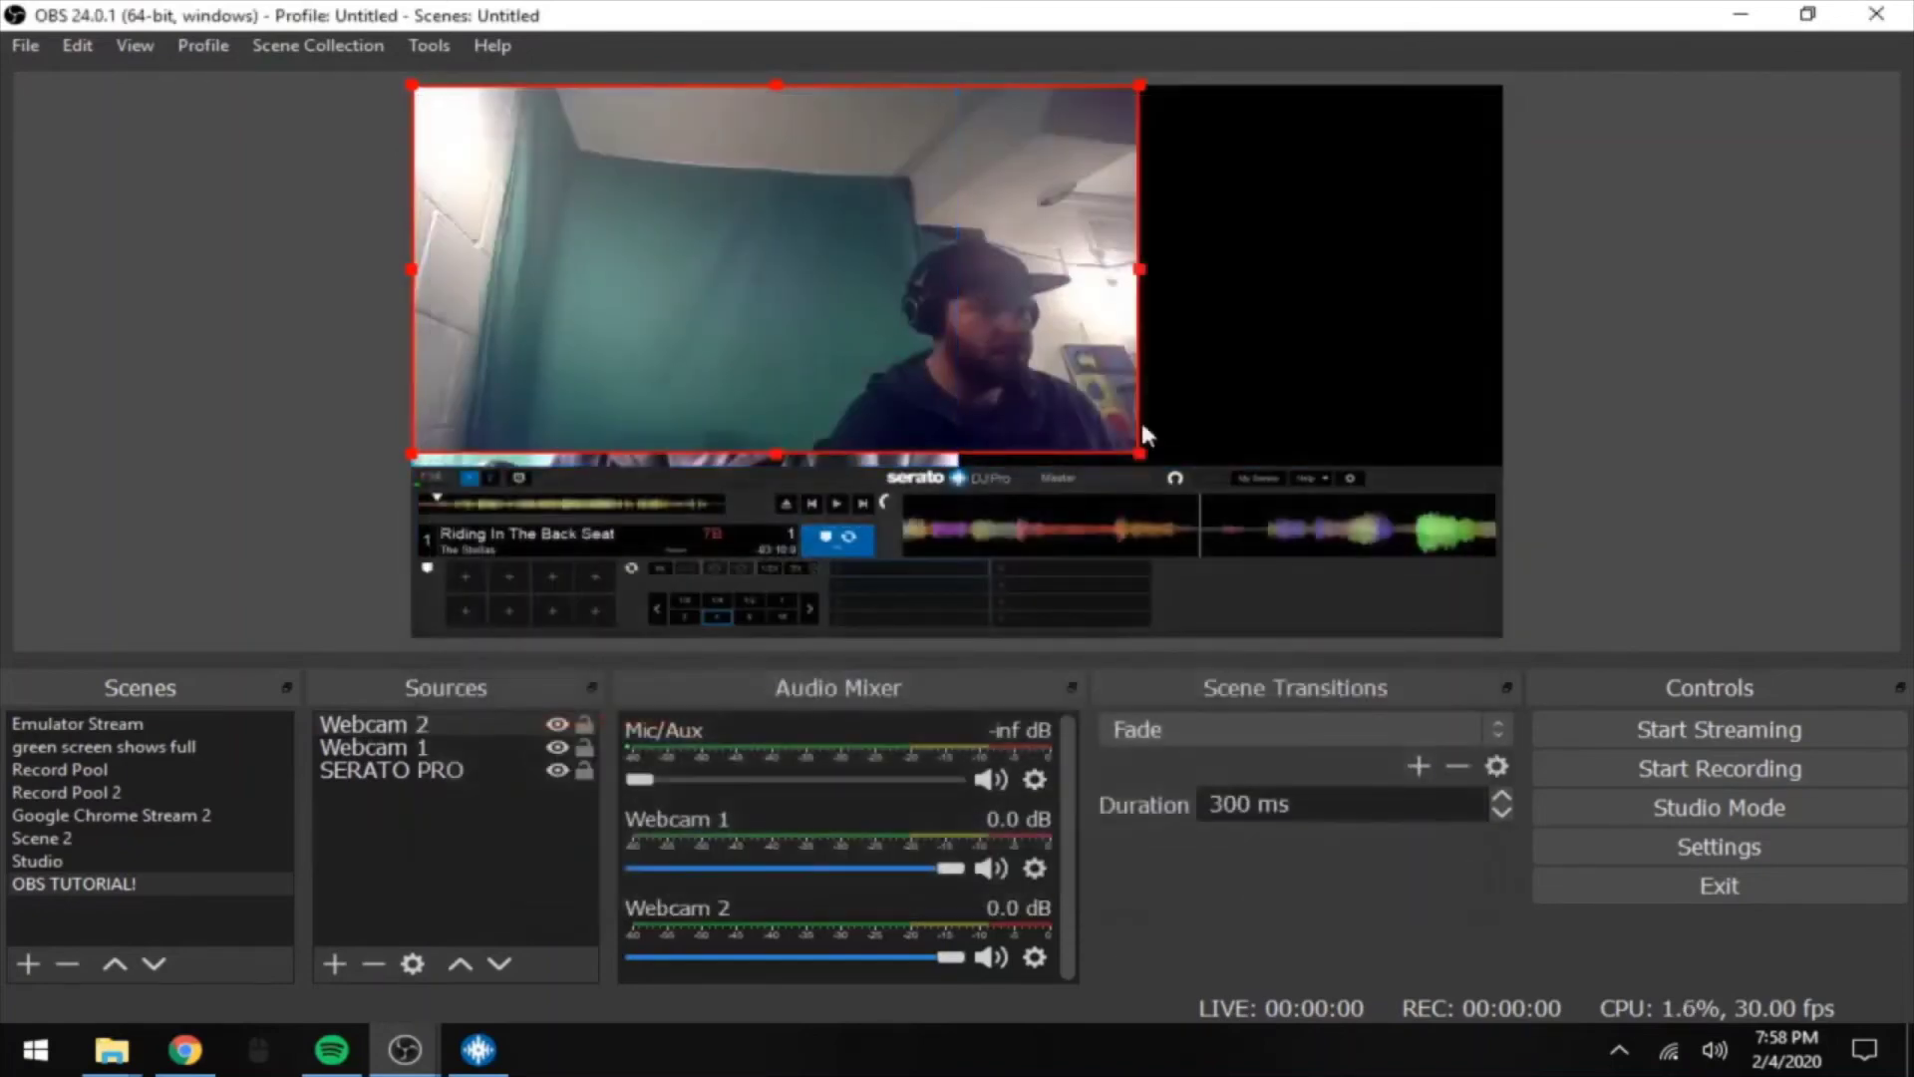
Step: Resize and place Webcam 2 in the right half beside Webcam 1
drag(1008, 369, 1380, 392)
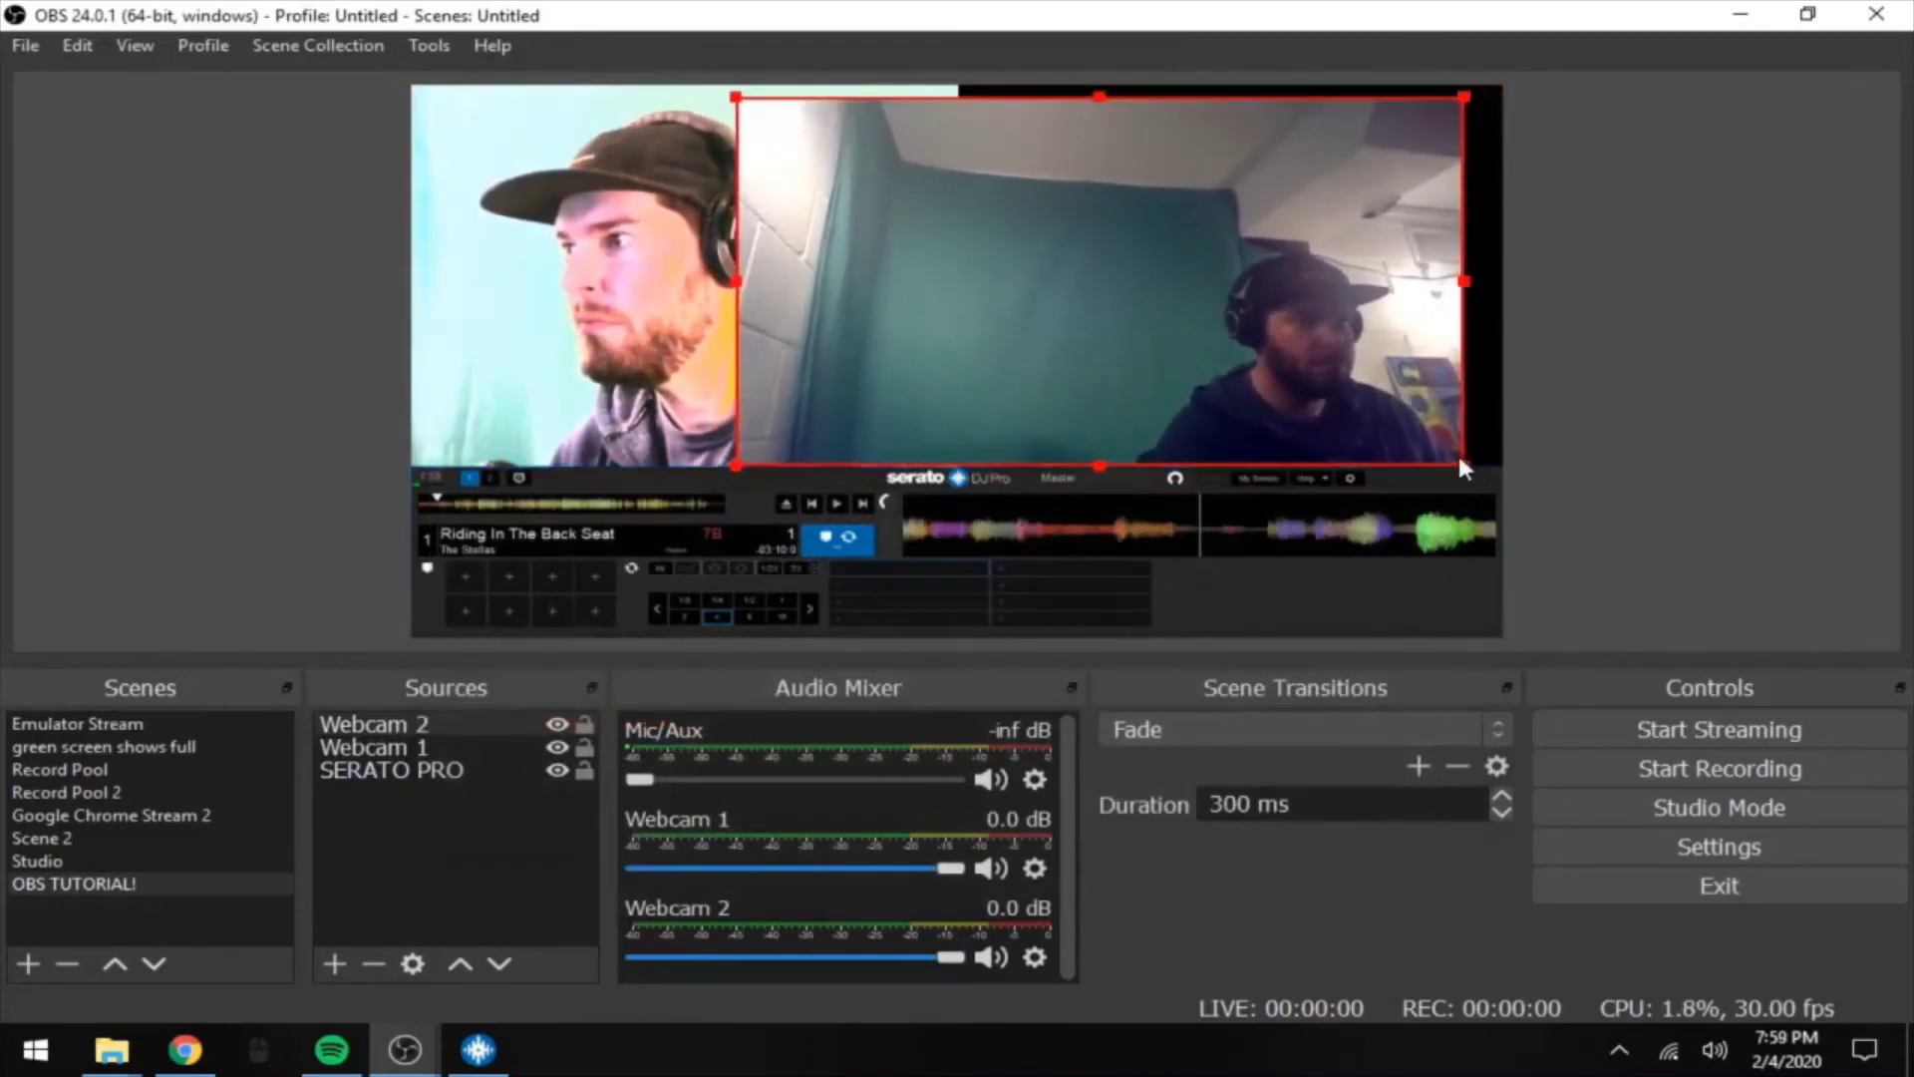
drag(1462, 463, 1175, 465)
drag(699, 251, 1000, 243)
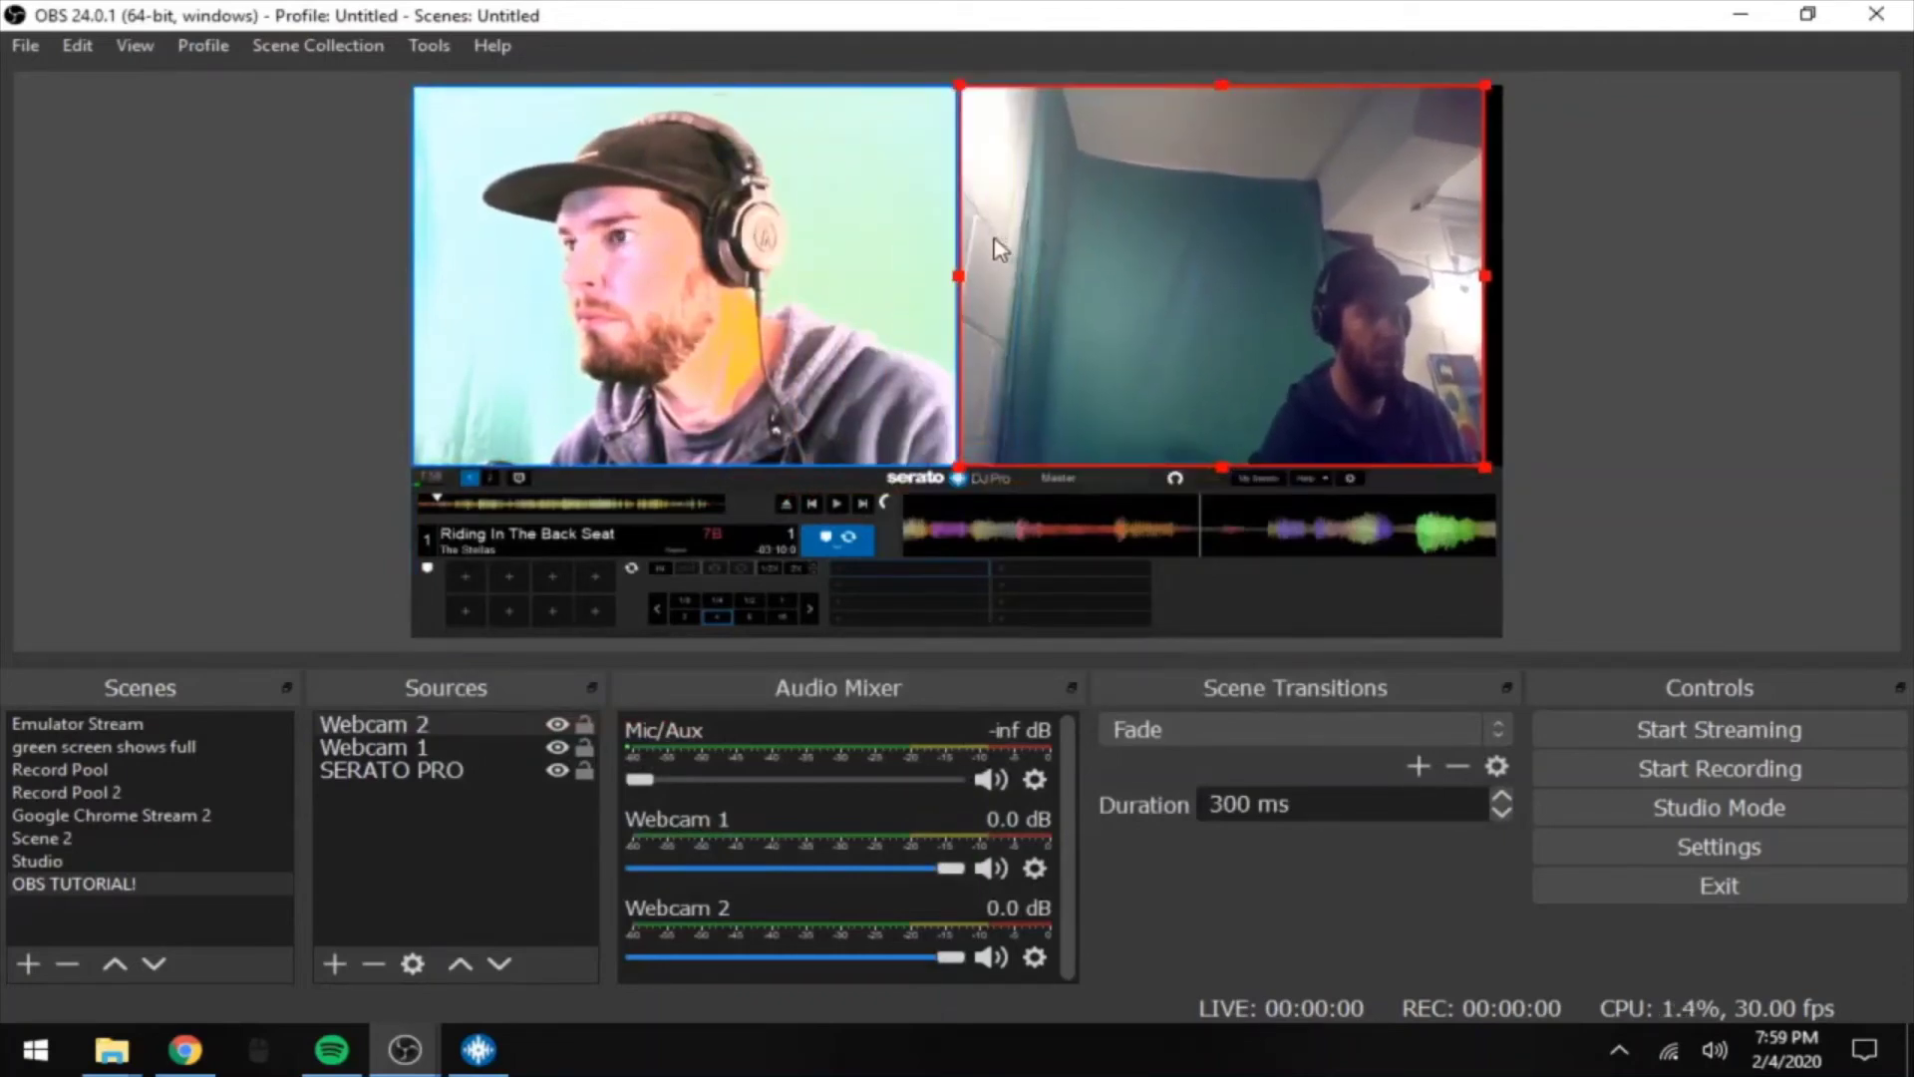
click(265, 299)
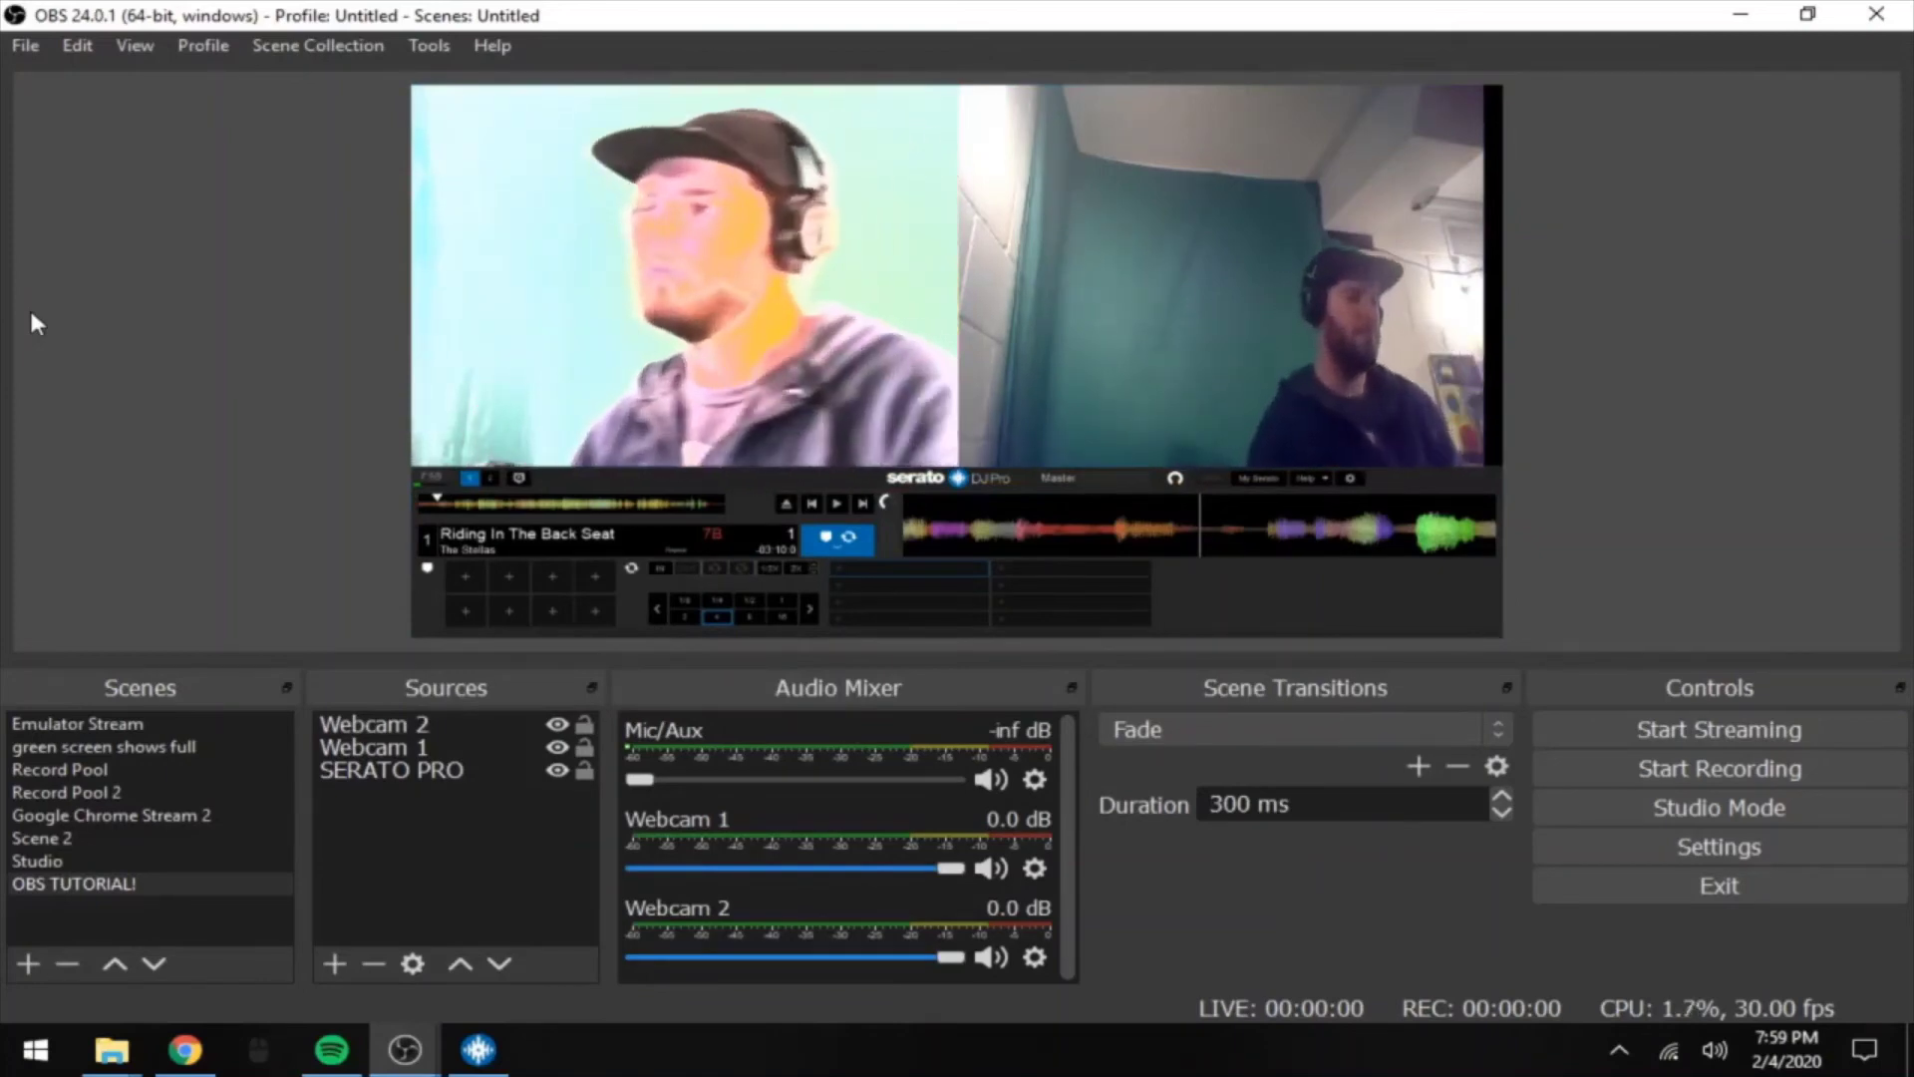
Step: Add an Audio Input Capture 'Audio Tutorial' using the Line-In/Mic-In device
click(335, 963)
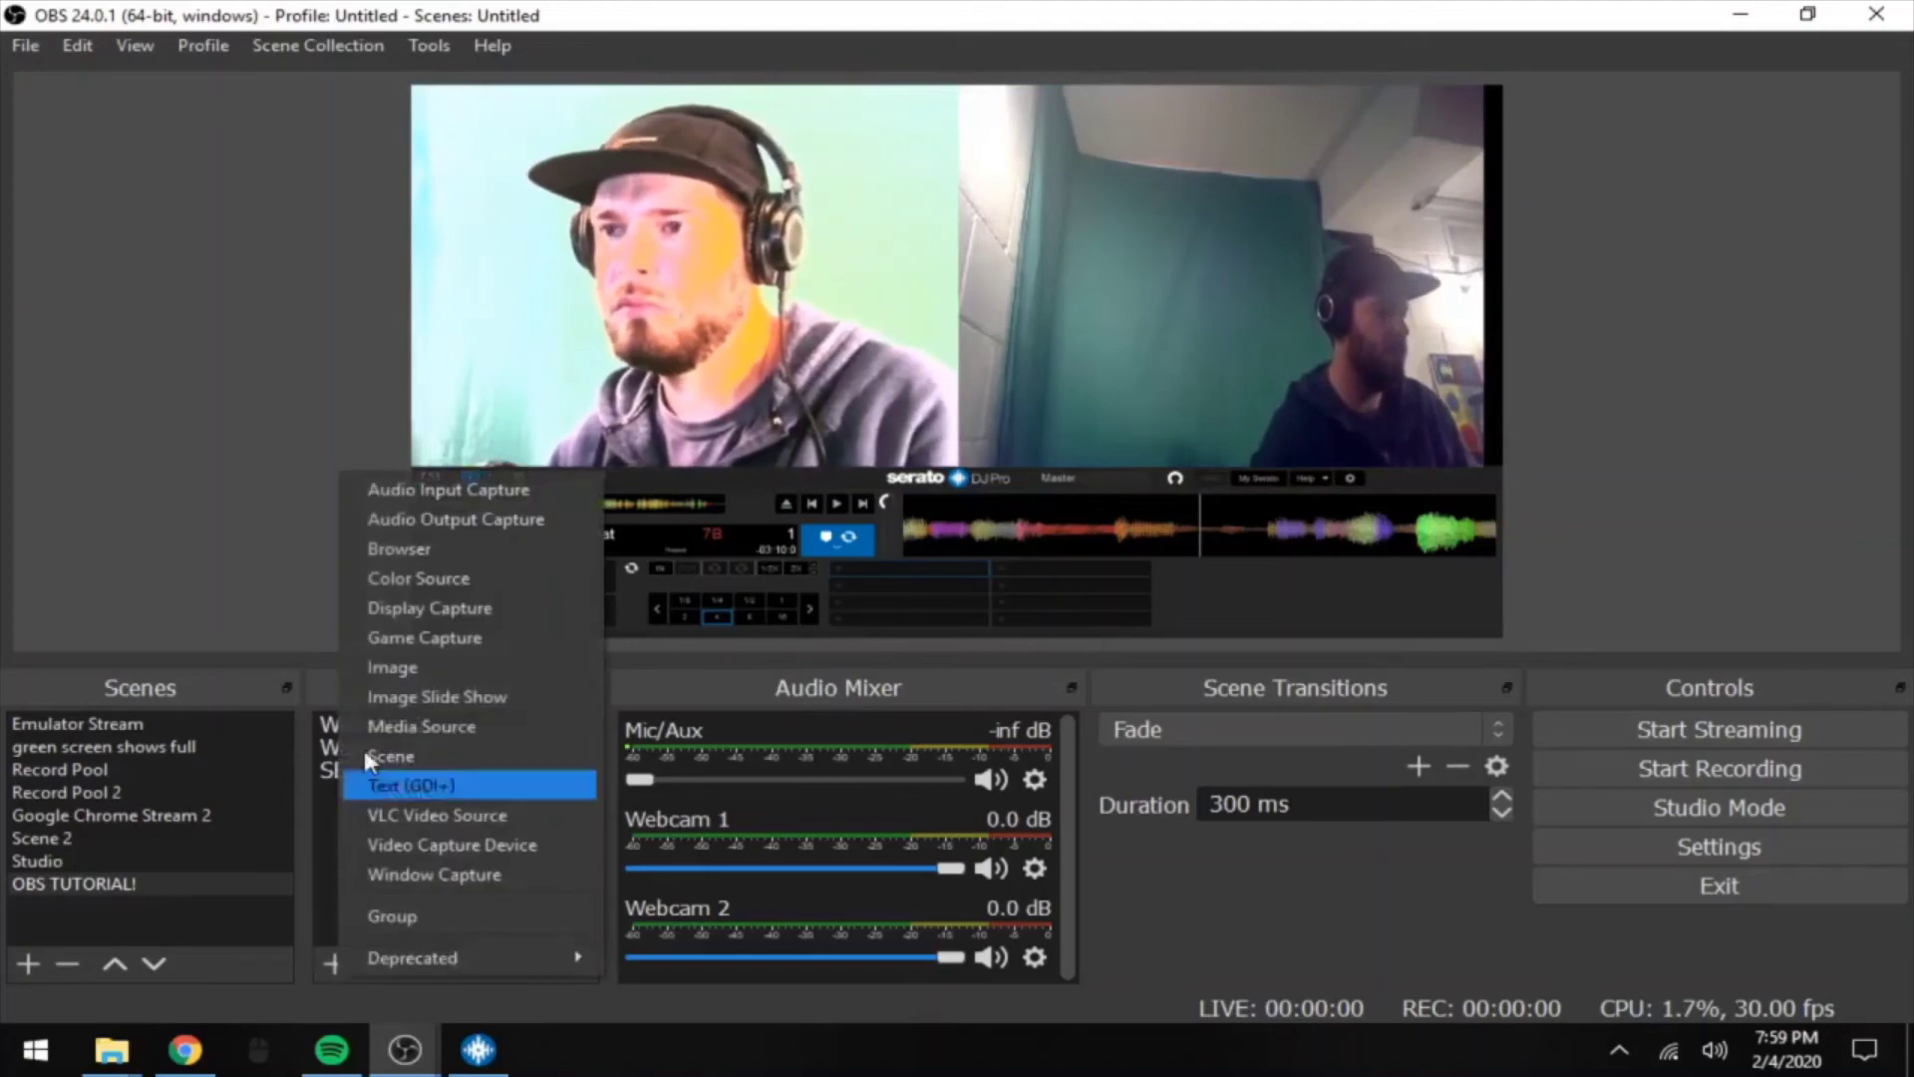
click(471, 488)
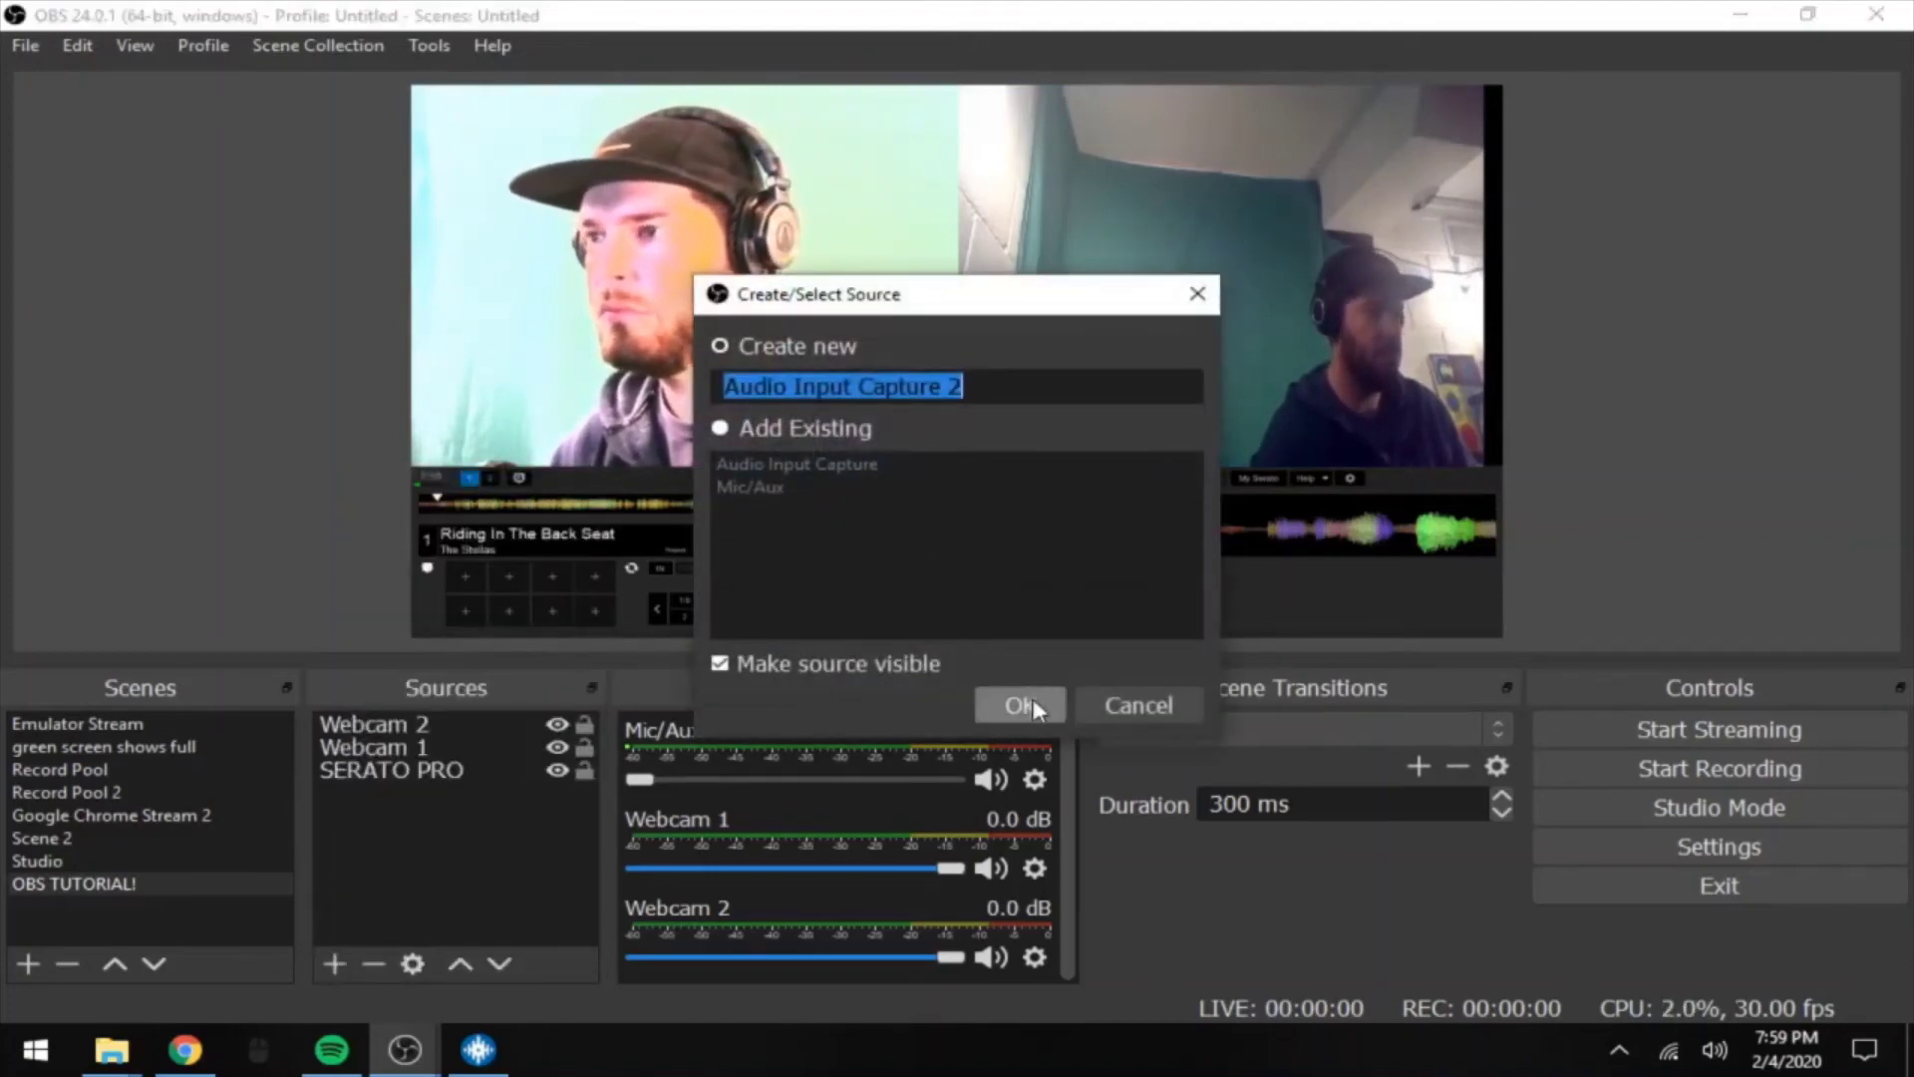
text(Audi0o)
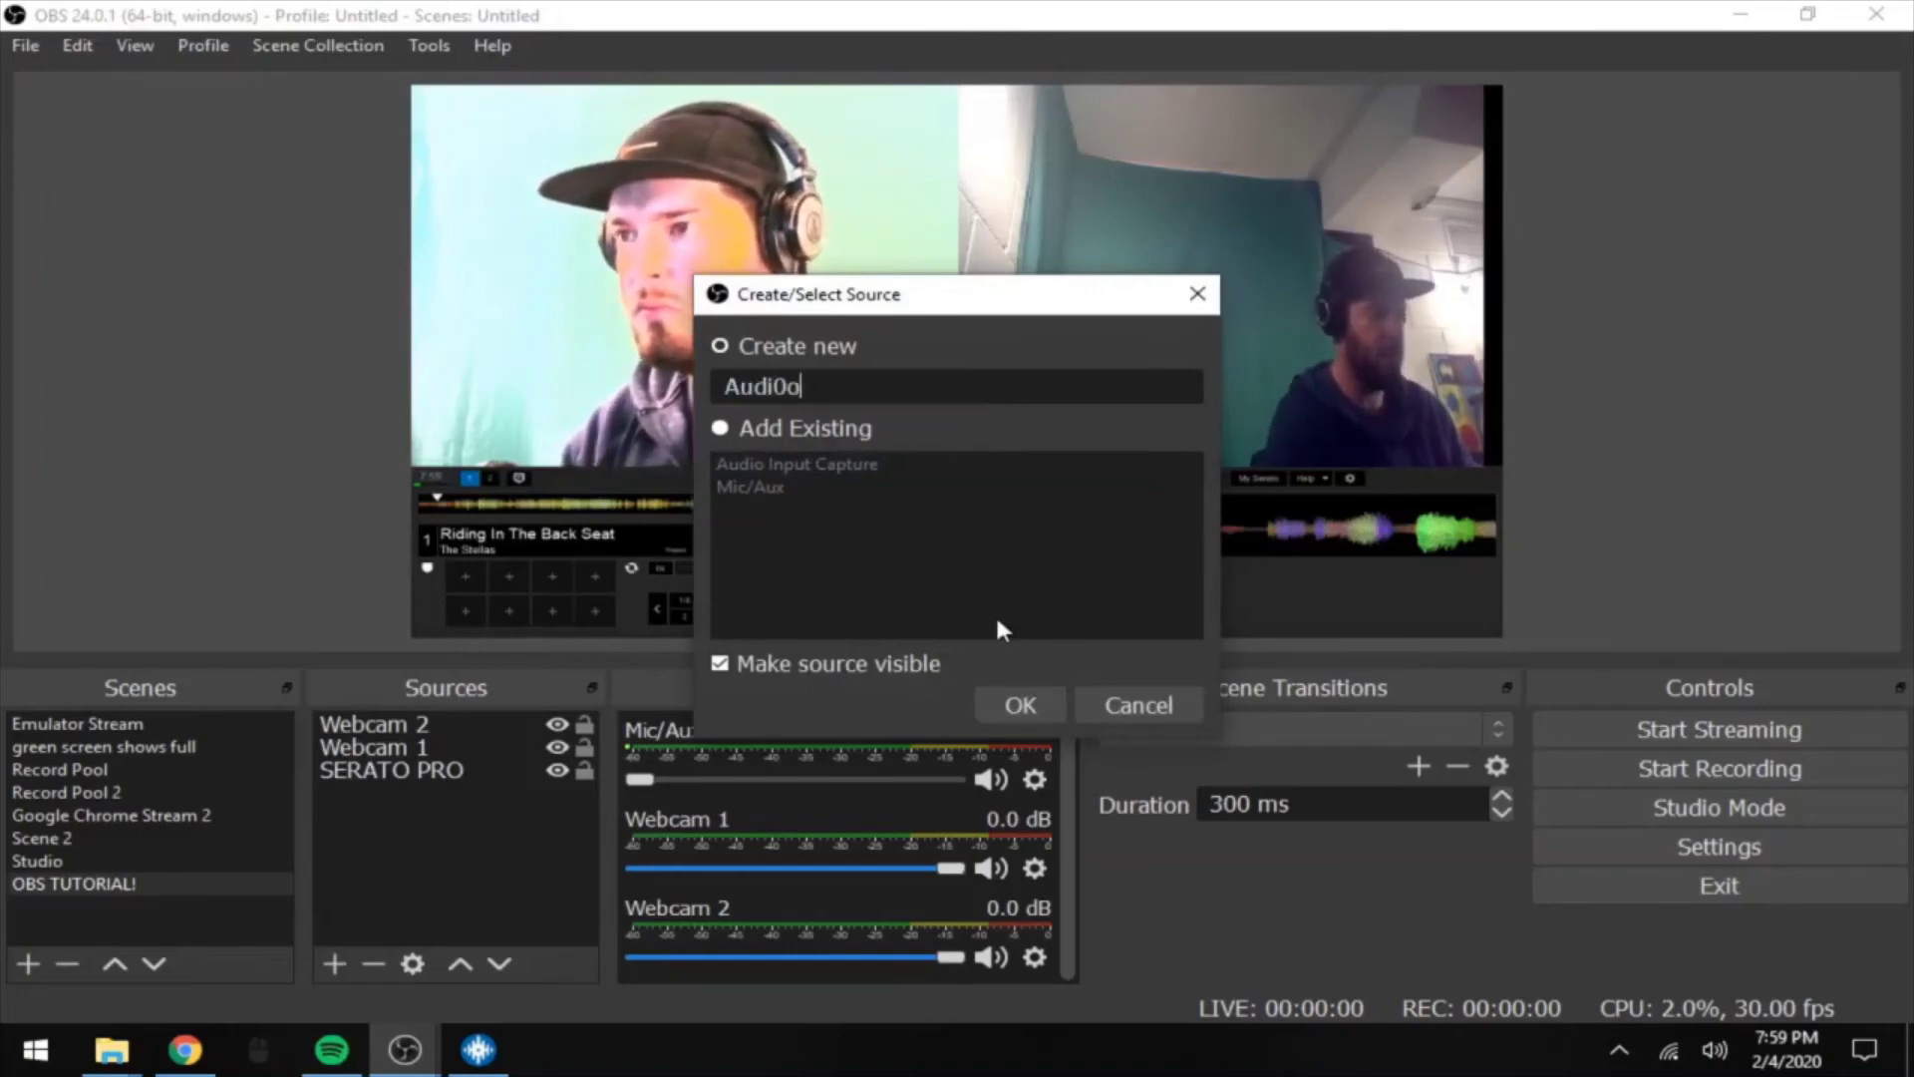
key(BackSpace)
key(BackSpace)
text(o Tu)
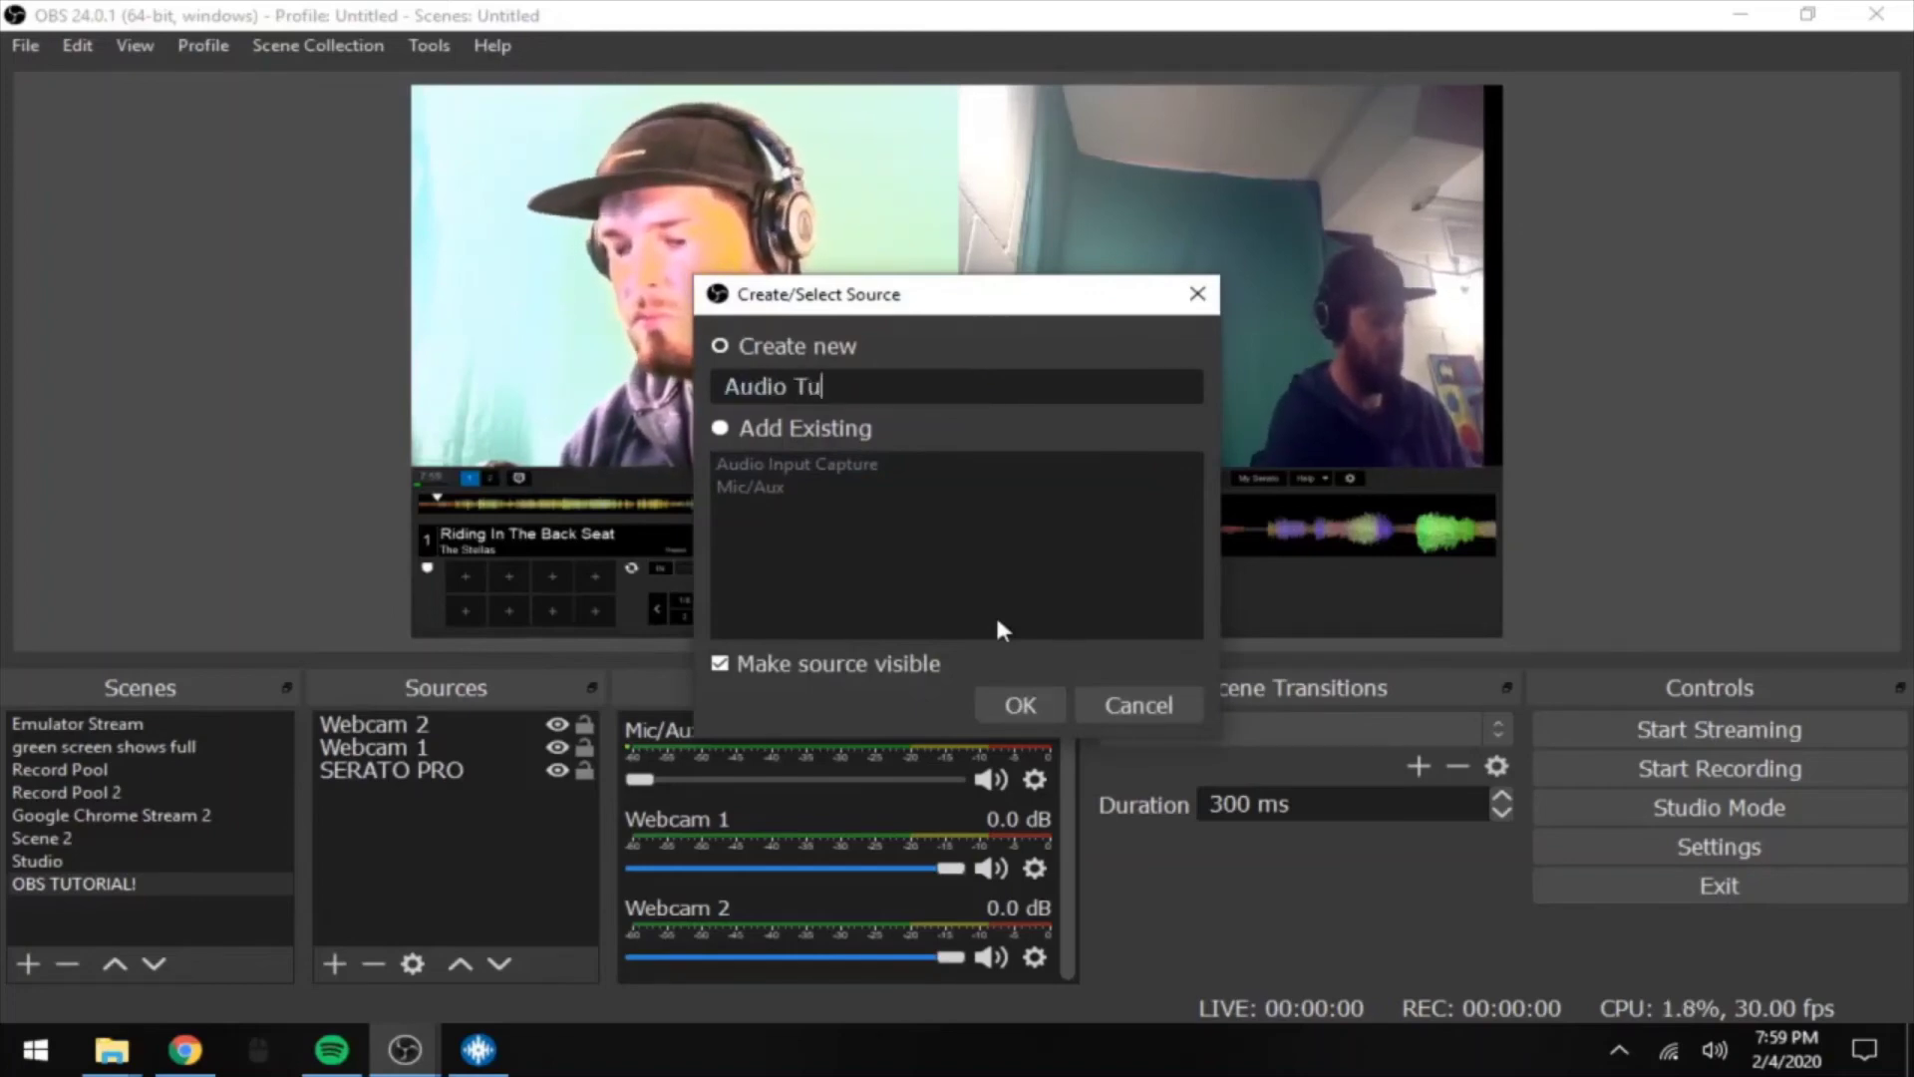
text(torial)
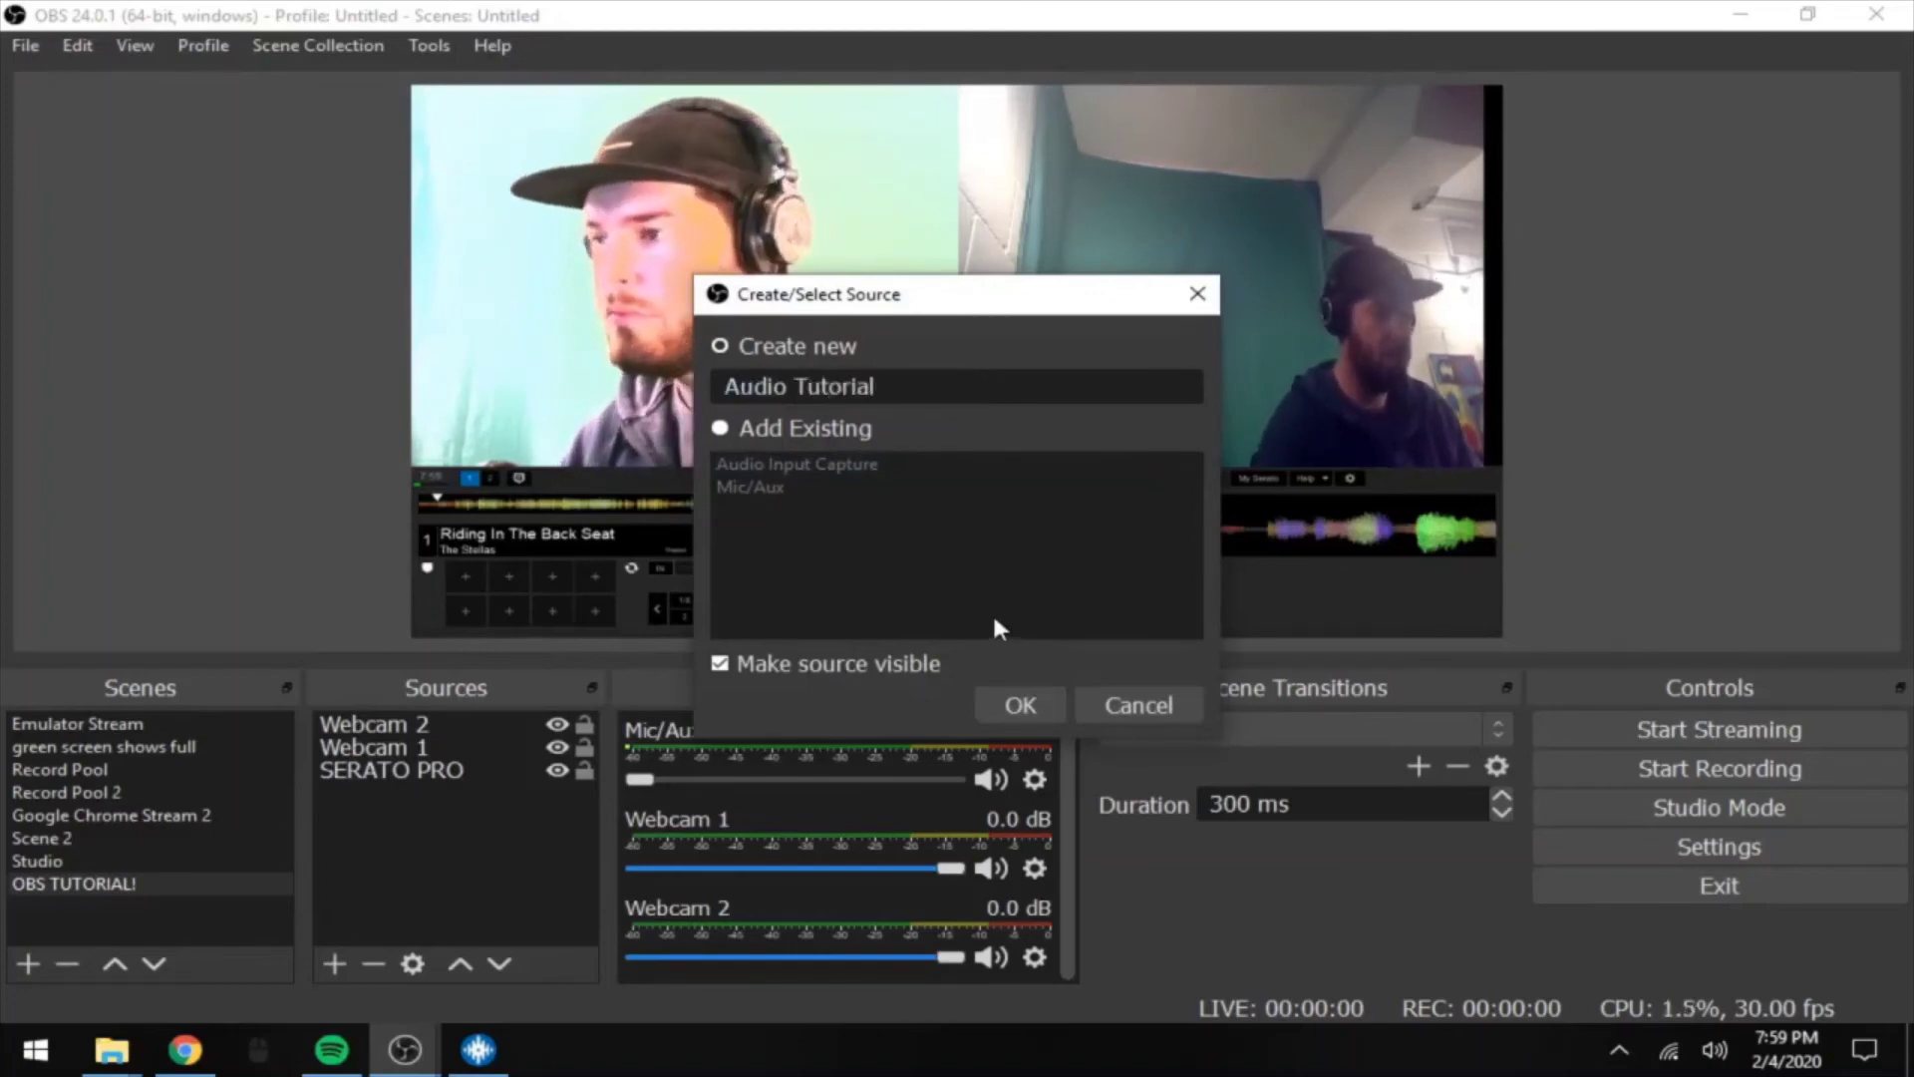
click(1049, 702)
click(675, 171)
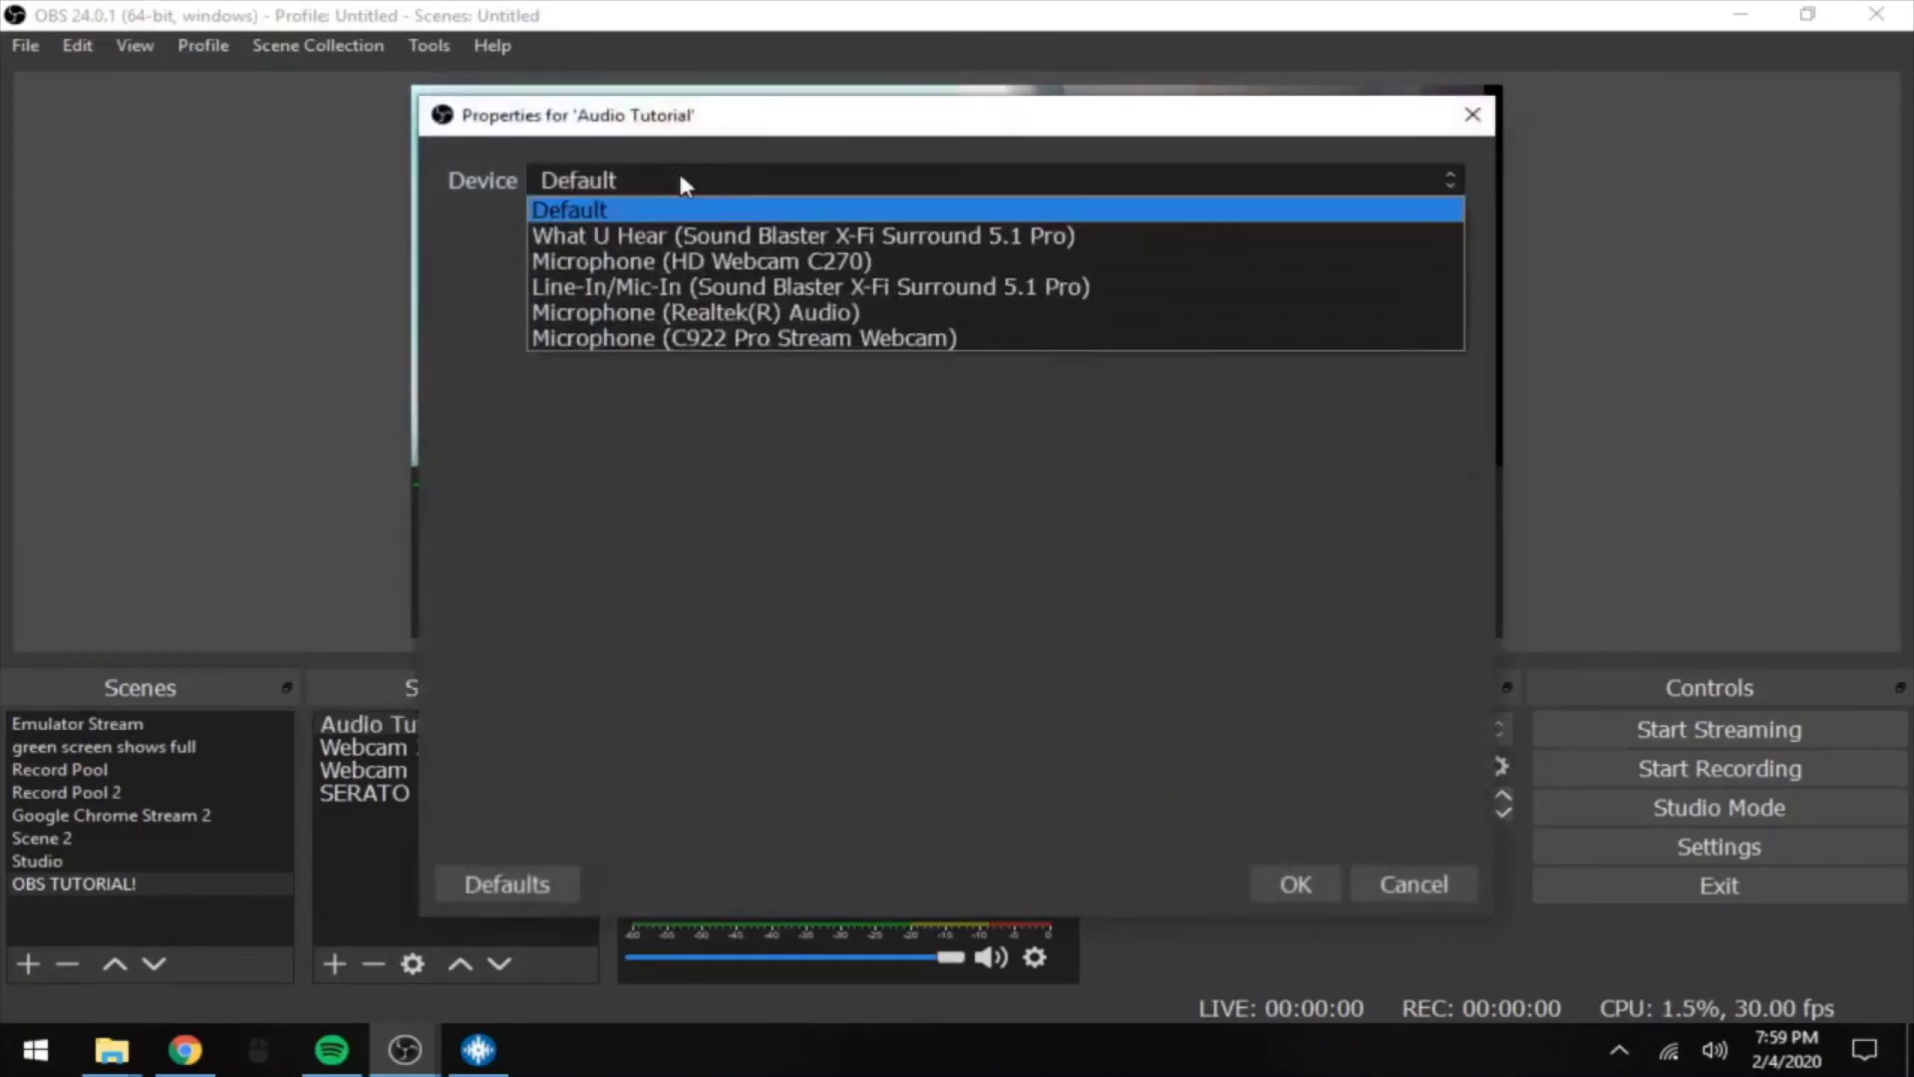
click(703, 286)
click(1295, 883)
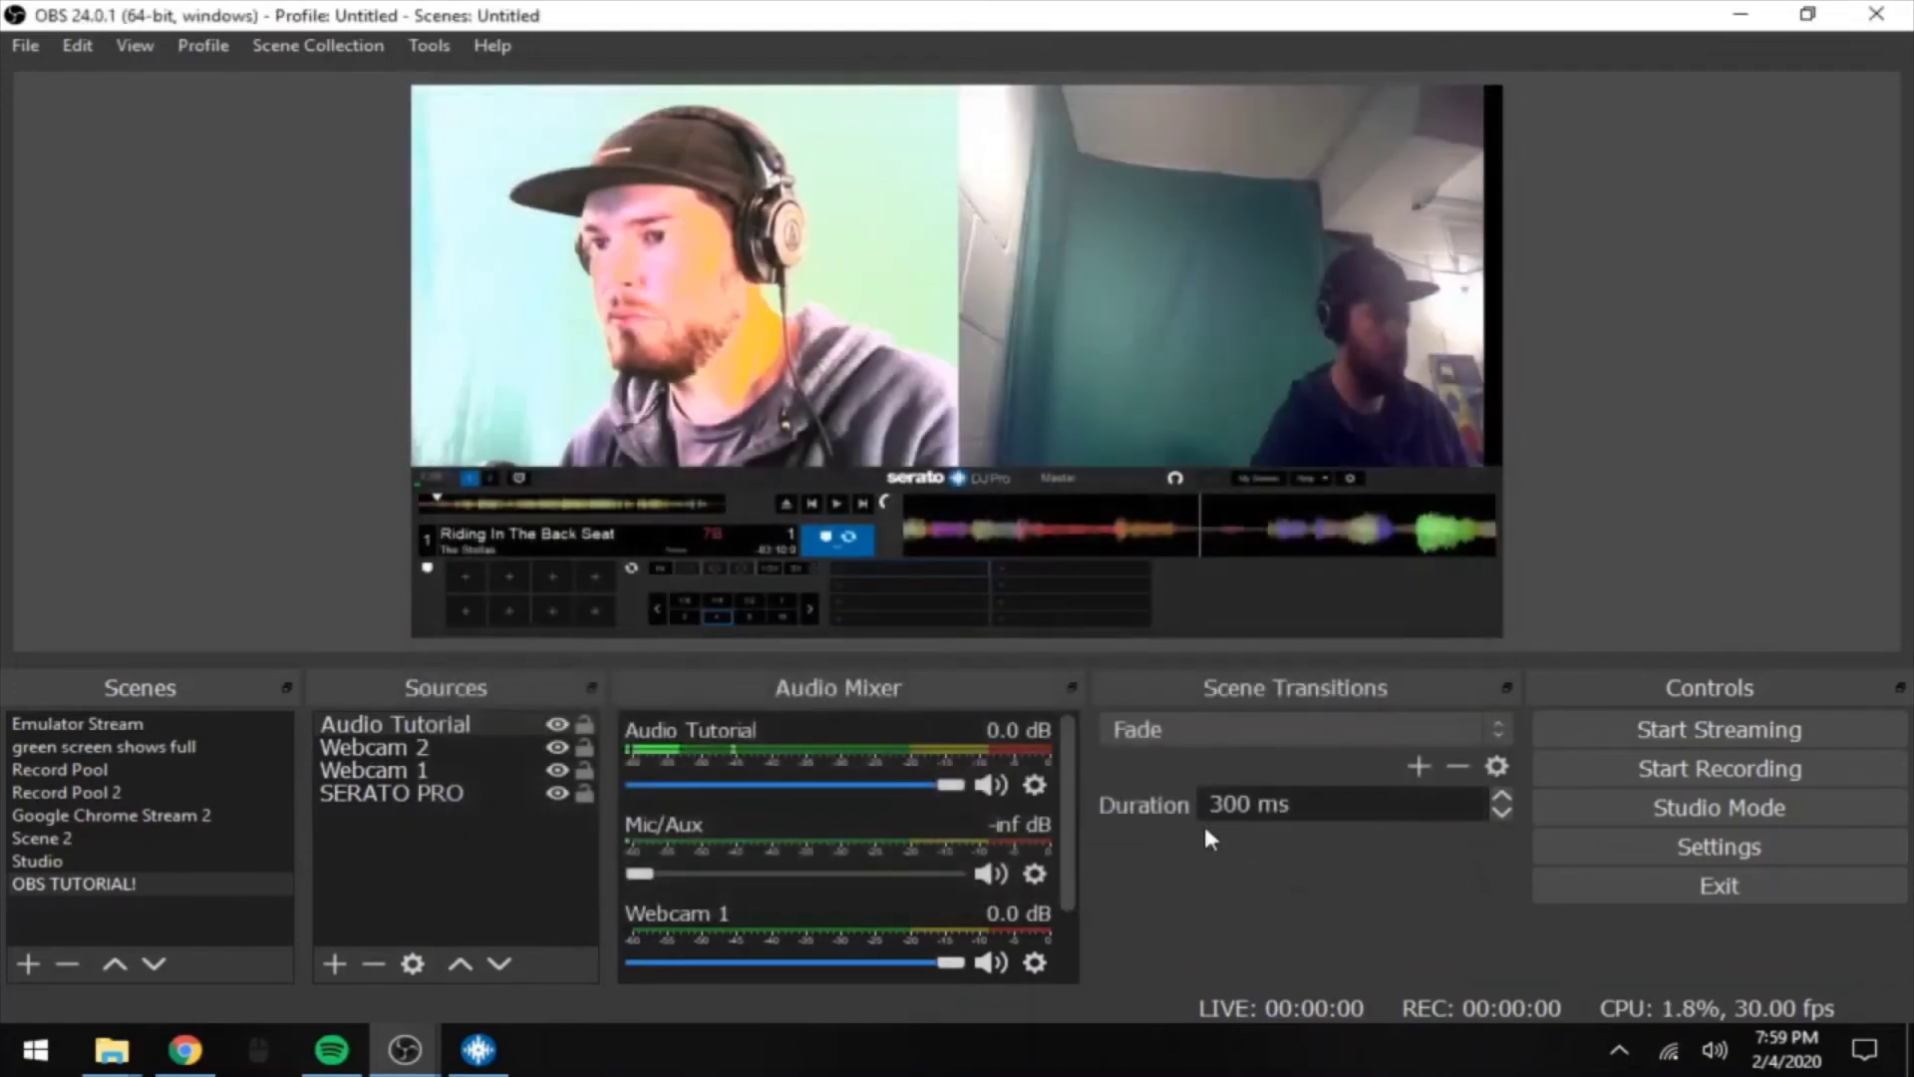